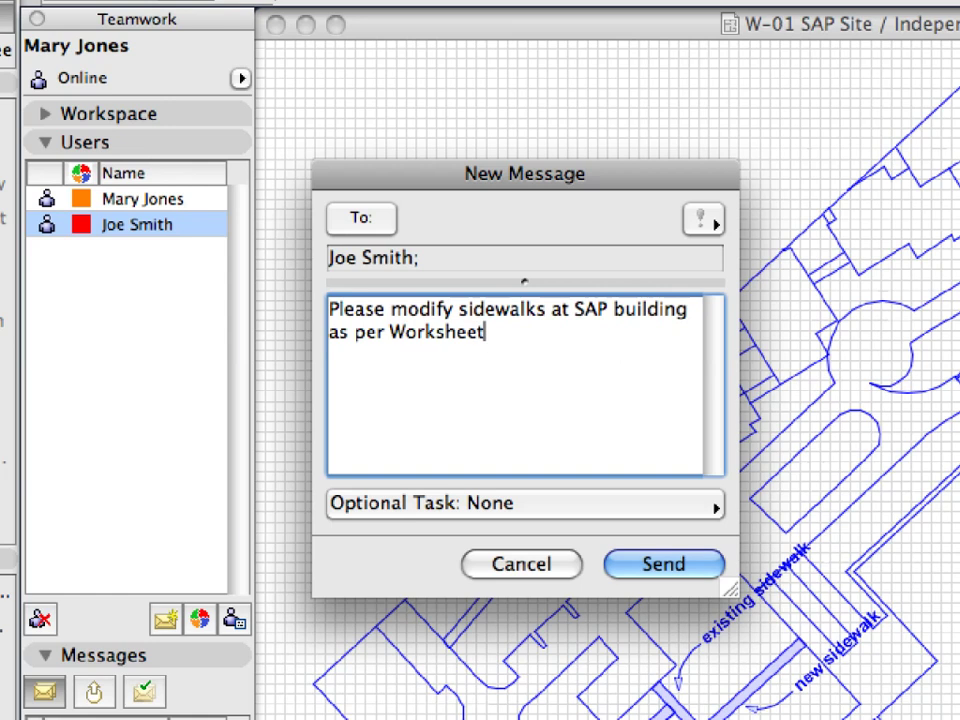
# - Finish the 'ksheet W-01' message text and file the 'Done, please review!' reply as Completed
pyautogui.write('01')
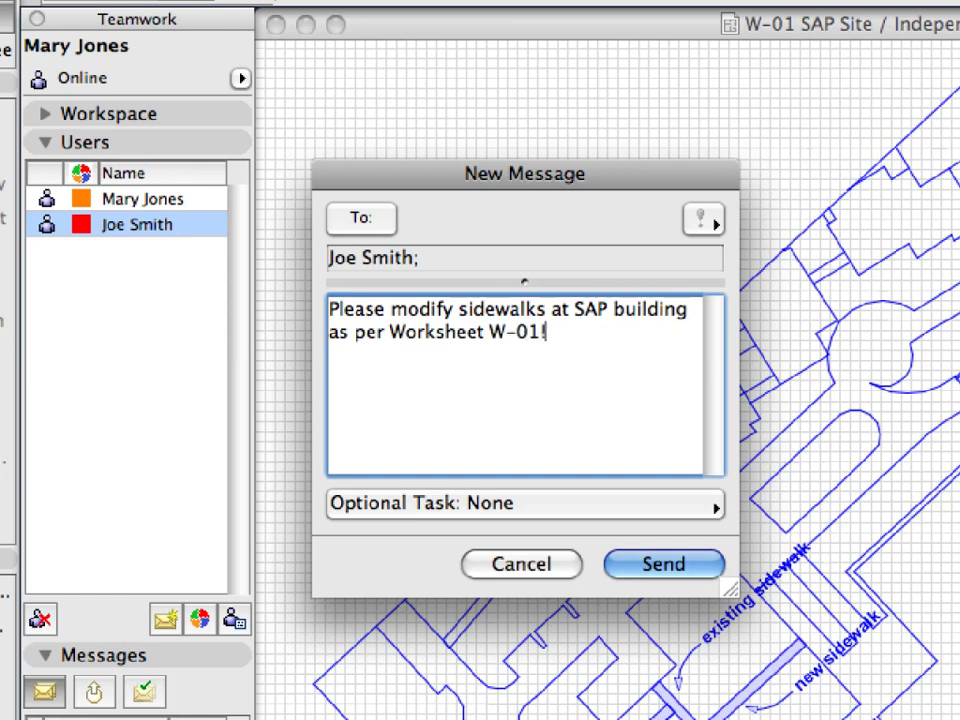
pyautogui.click(707, 229)
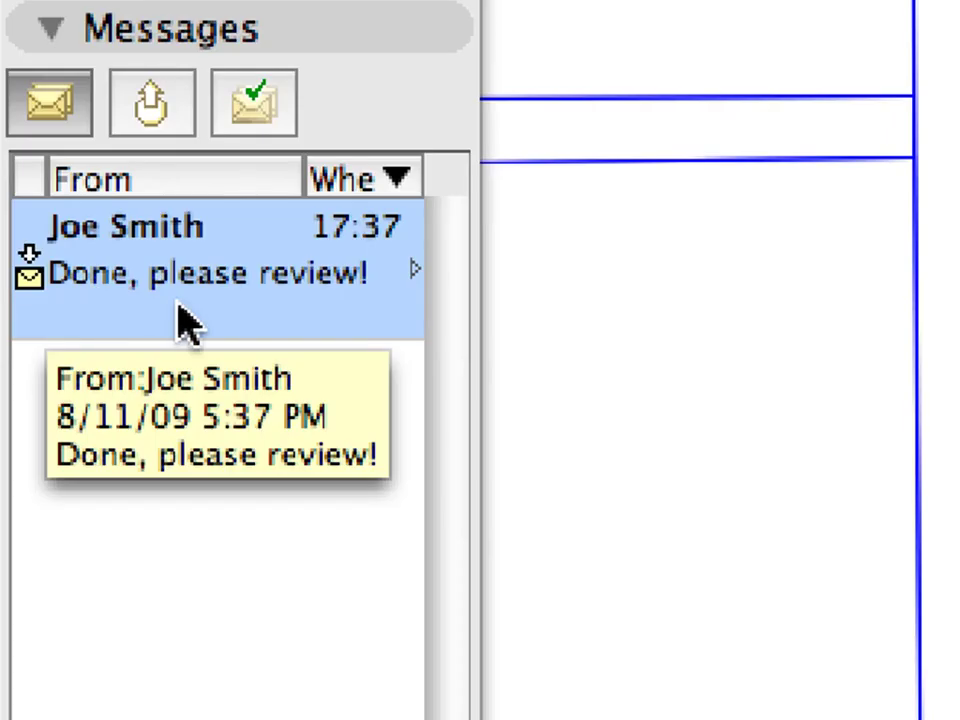
pyautogui.rightClick(287, 312)
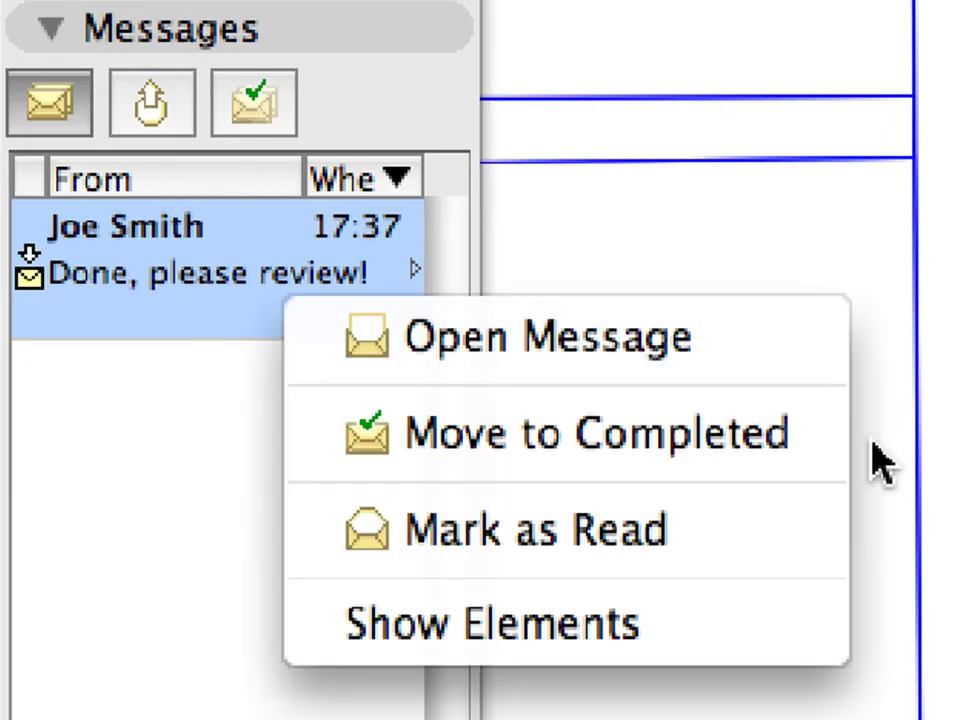
pyautogui.click(808, 455)
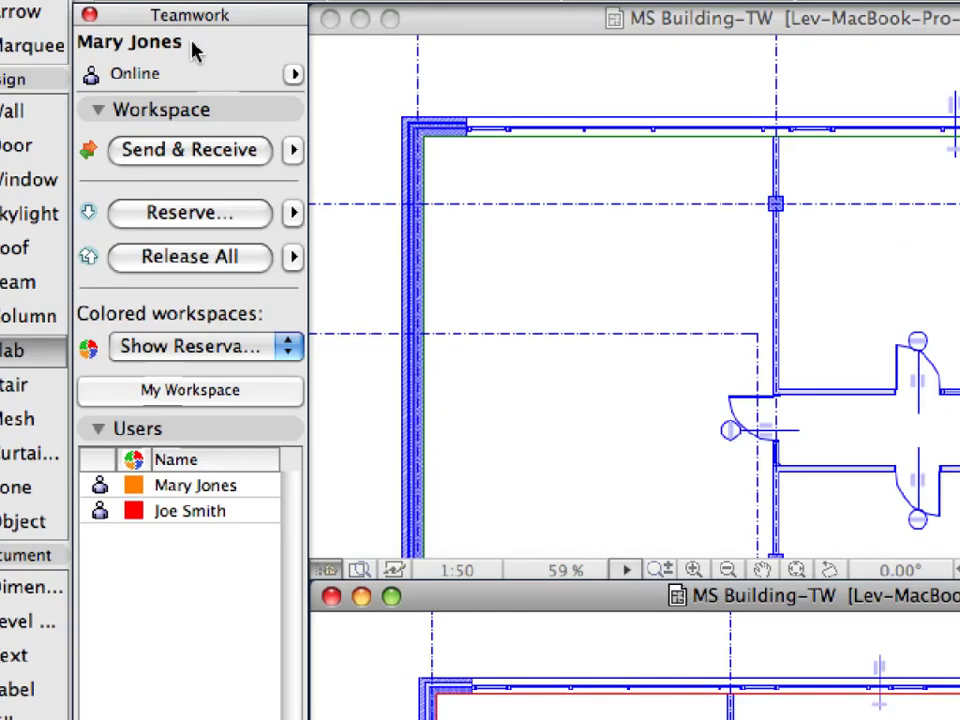
# - Stack and enlarge the second-floor plan window, then select the 4.2.1 Sending Messages-01 view
pyautogui.moveTo(519, 596); pyautogui.dragTo(513, 78)
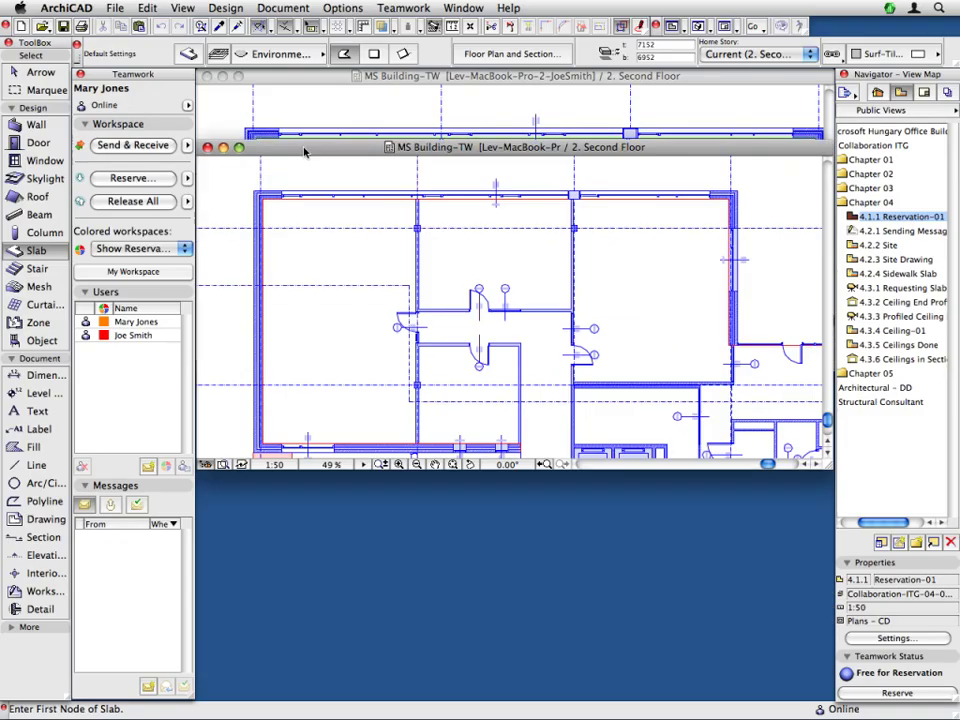
pyautogui.moveTo(303, 107); pyautogui.dragTo(302, 84)
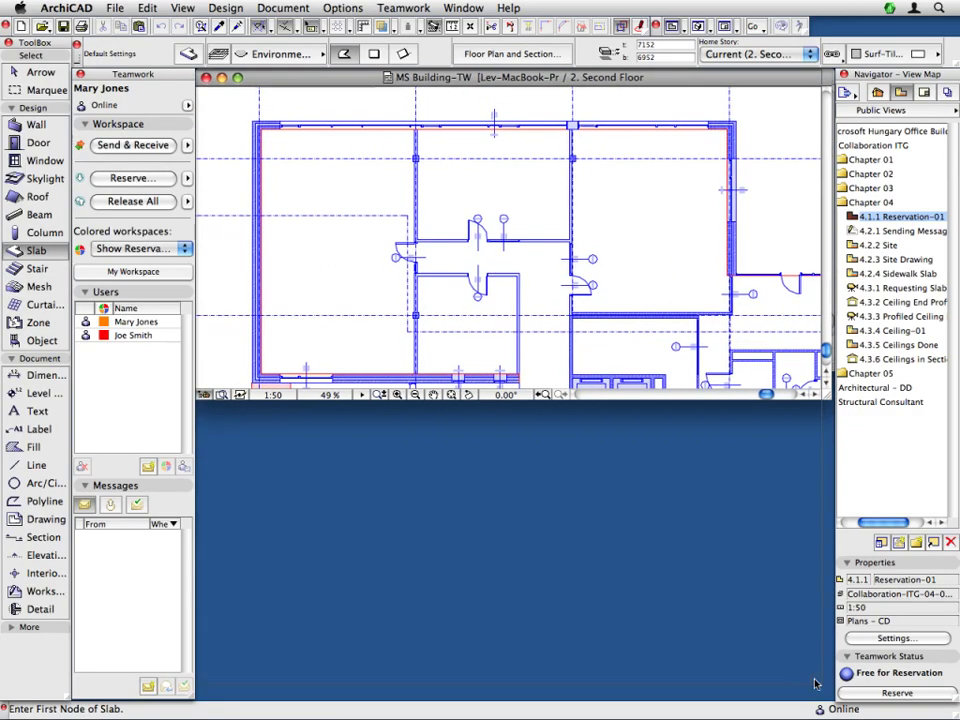
pyautogui.moveTo(819, 694); pyautogui.dragTo(828, 697)
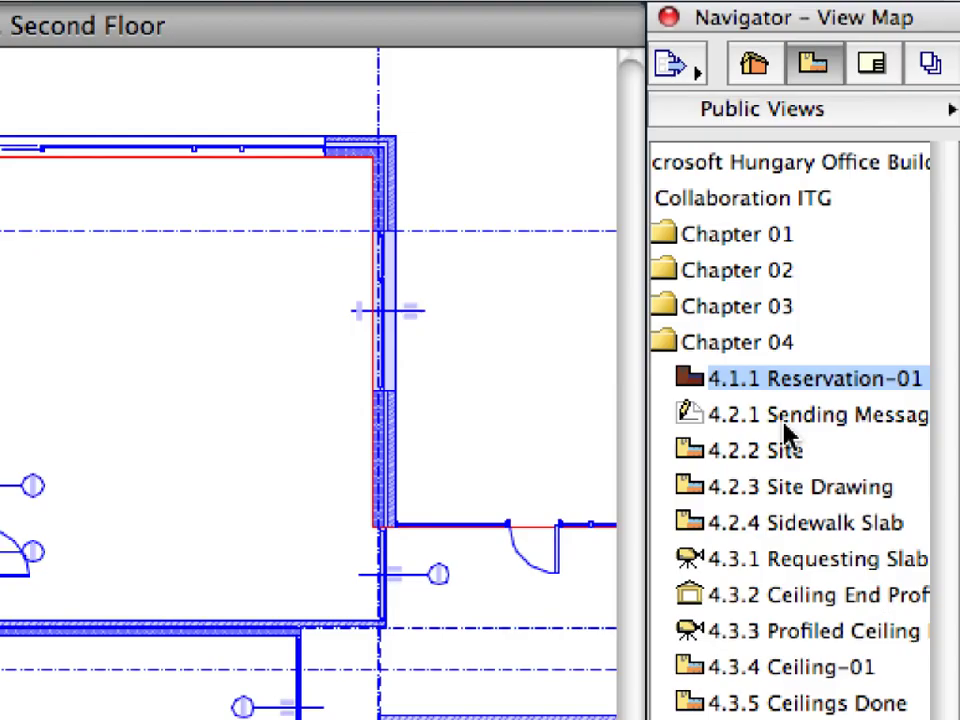
pyautogui.click(784, 424)
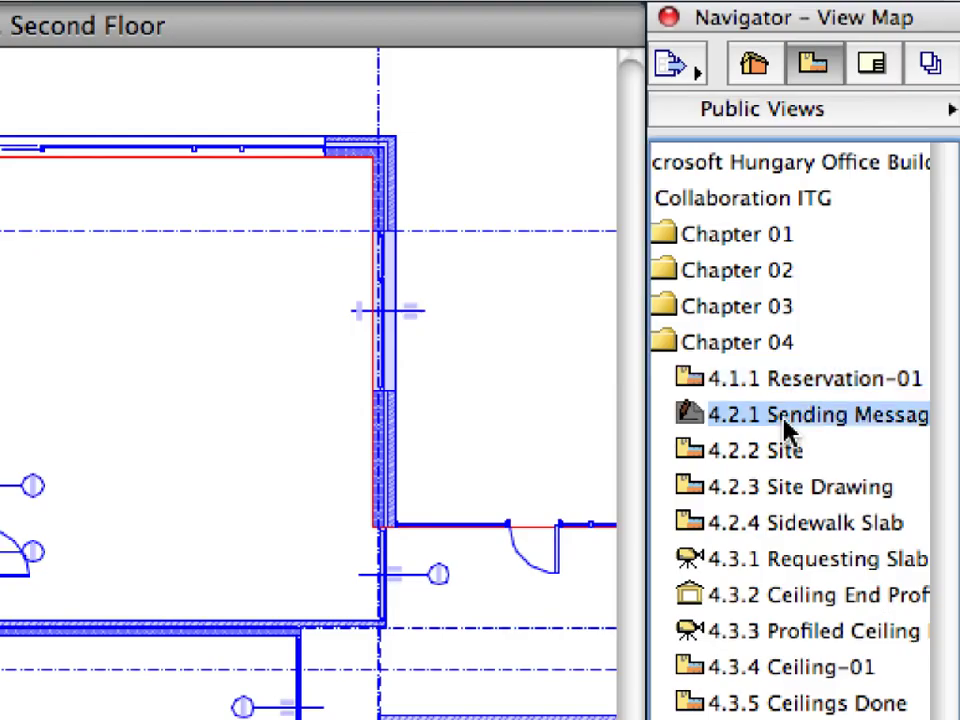
# - Open the 4.2.1 Sending Messages-01 view to display the W-01 SAP Site worksheet
pyautogui.doubleClick(706, 425)
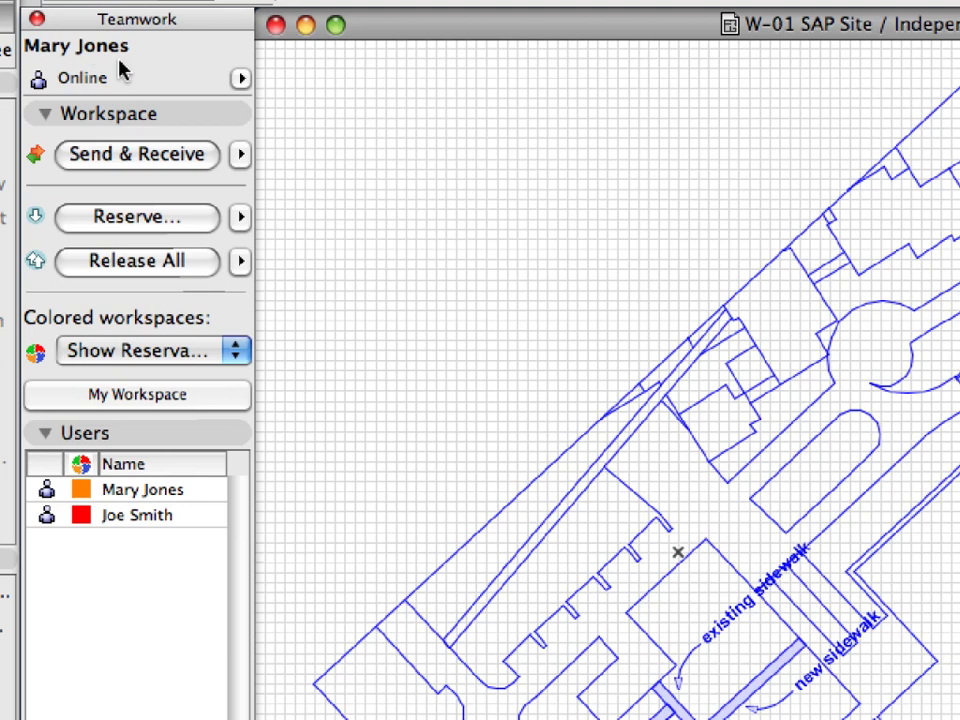
# - Collapse Workspace, select the teammate under Users, and start a new message to them
pyautogui.click(176, 114)
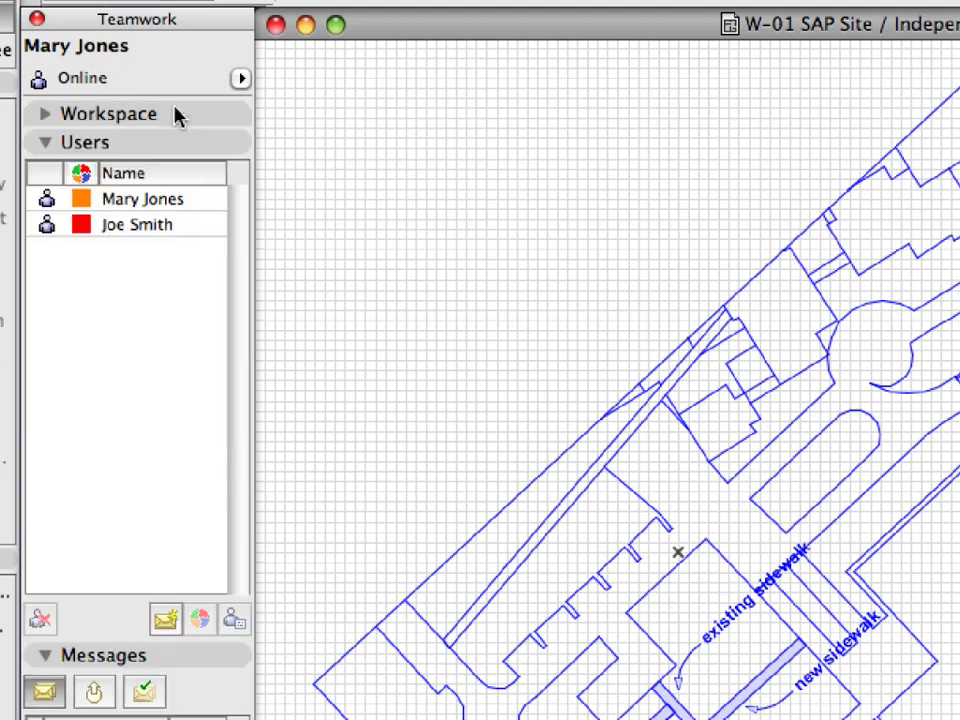
pyautogui.click(182, 231)
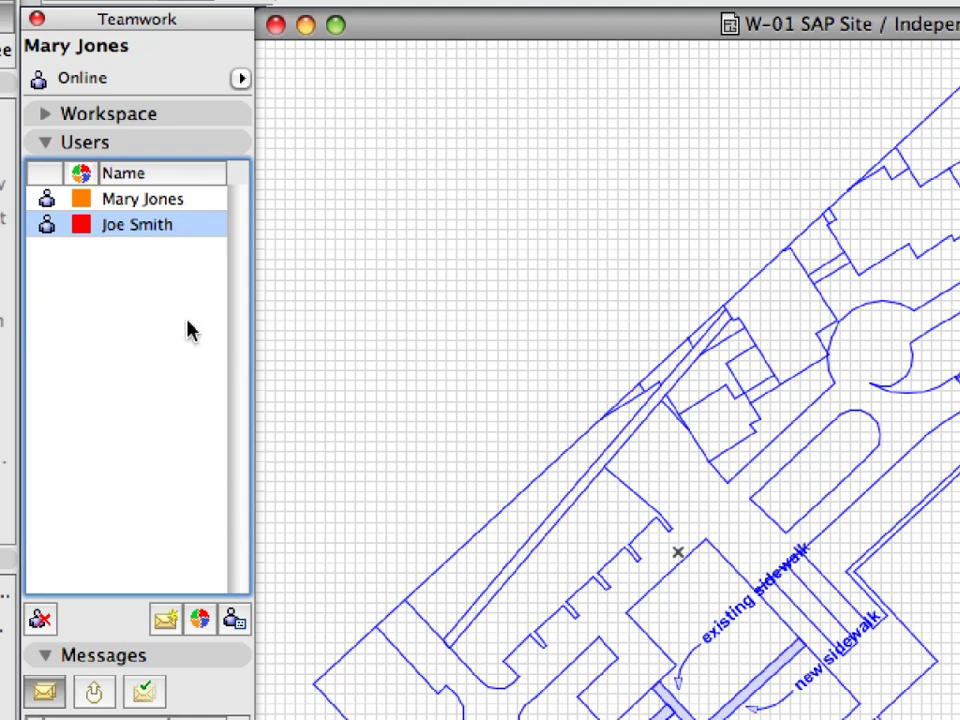
pyautogui.click(166, 621)
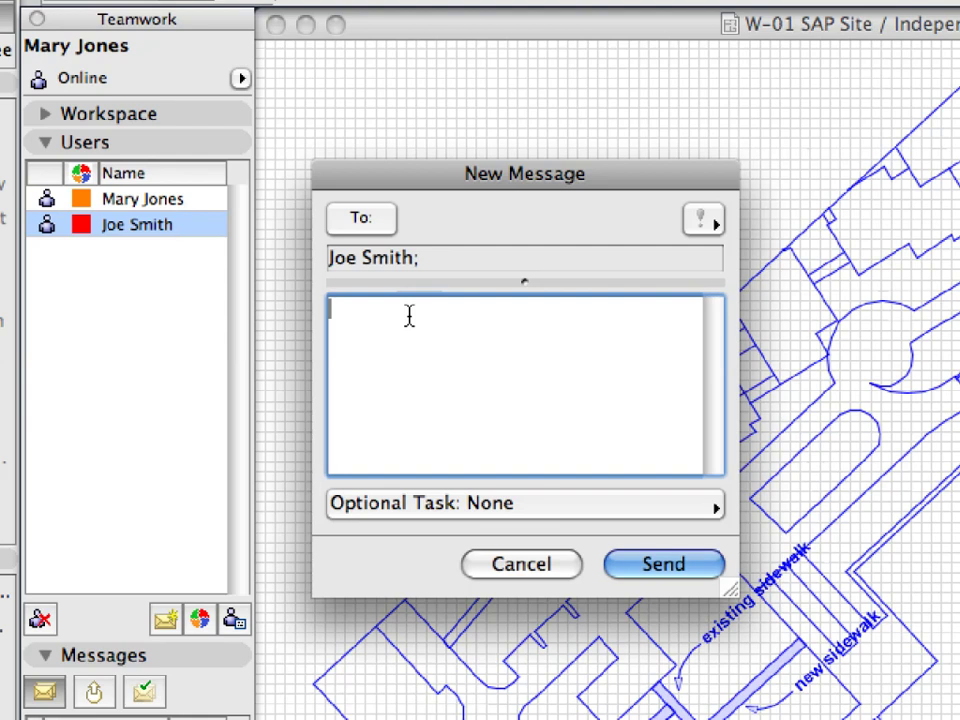
# - Write 'Please modify sidewalks at SAP building as per Worksheet W-01!' with Normal Priority
pyautogui.write('Plea')
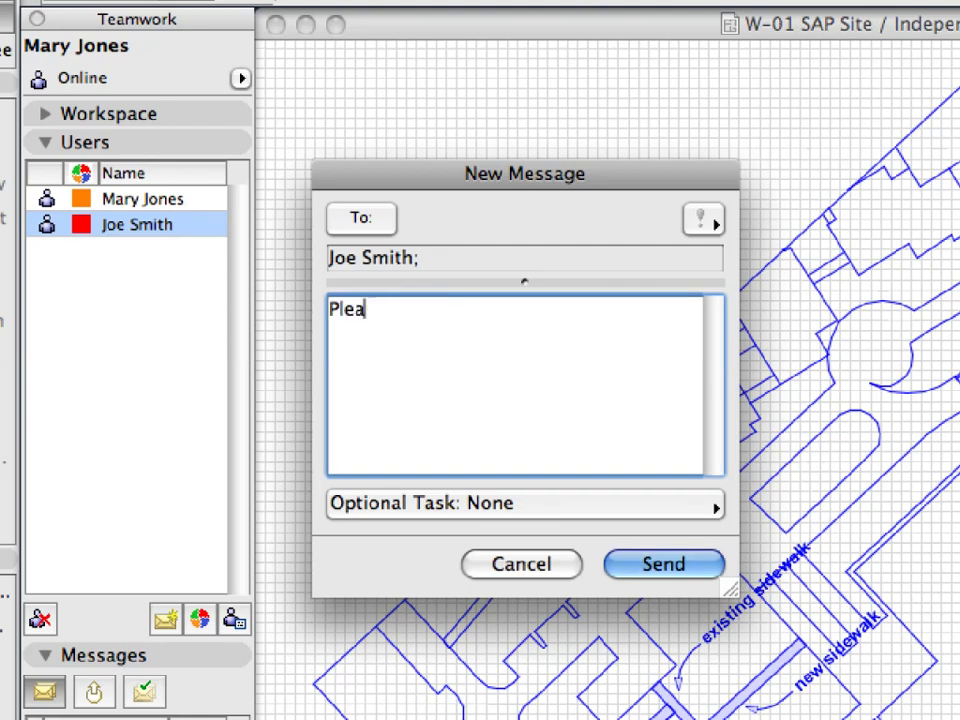
pyautogui.write('se modi')
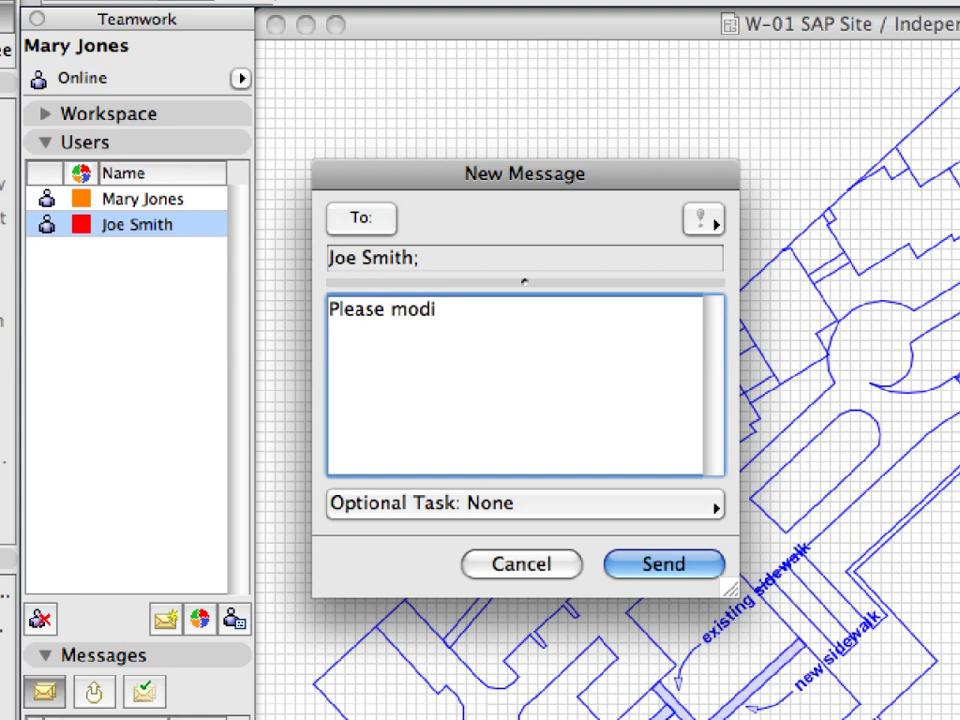
pyautogui.write('fy sidewa')
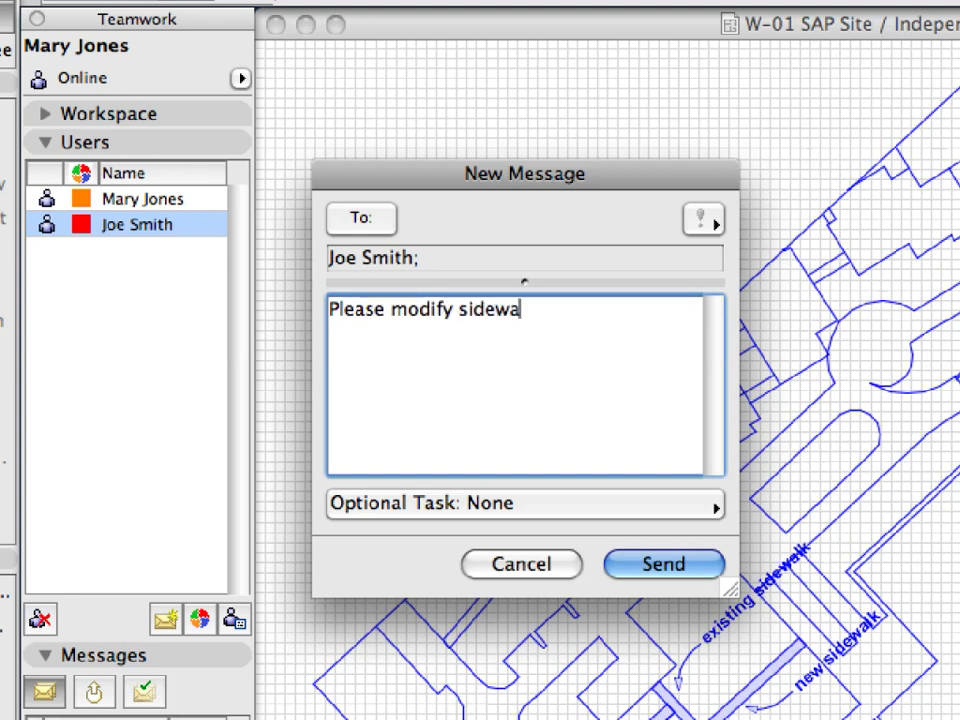
pyautogui.write('lks at ')
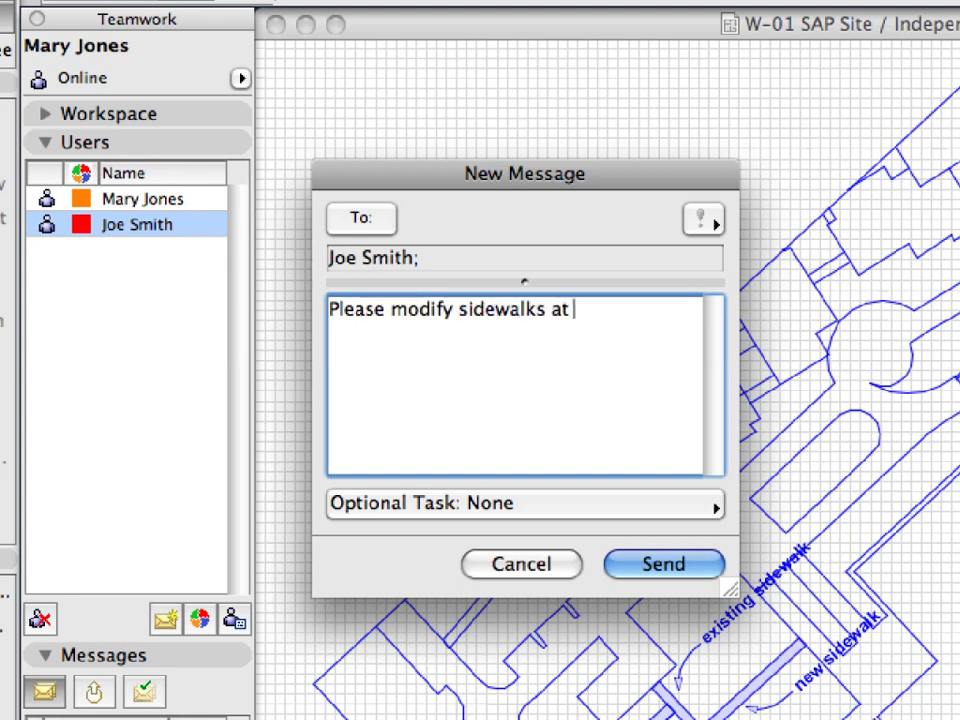
pyautogui.write('SAP ')
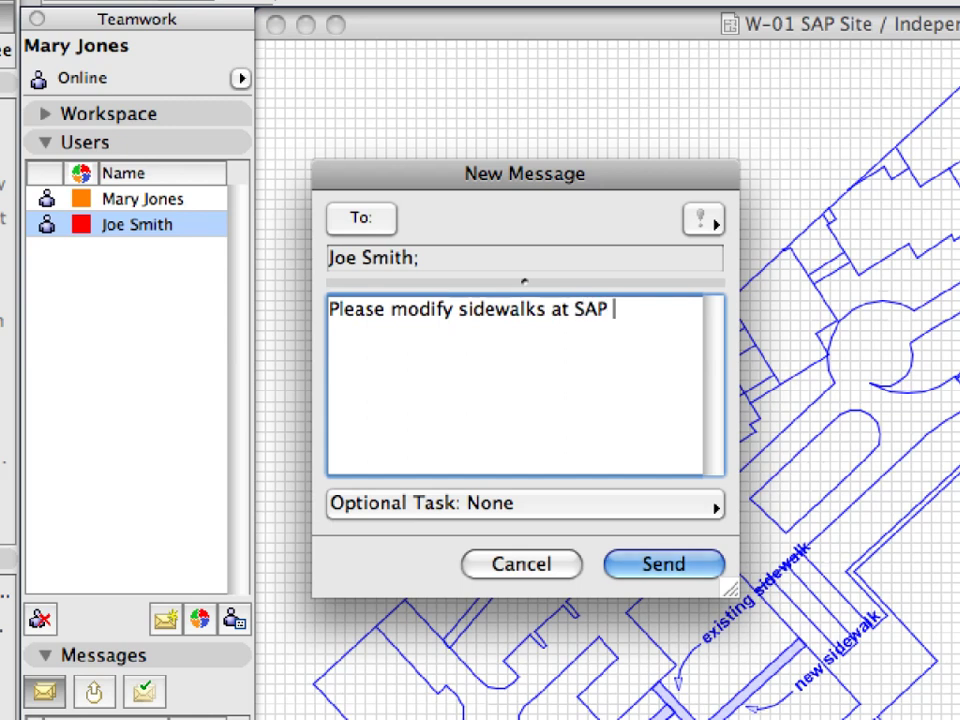
pyautogui.write('building as pe')
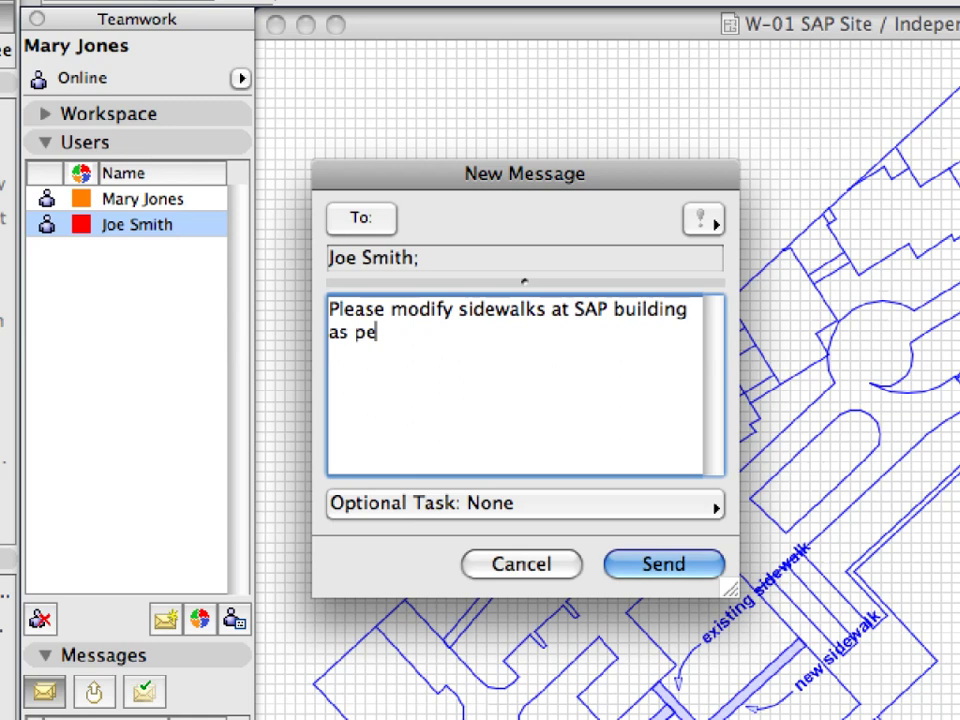
pyautogui.write('r Works')
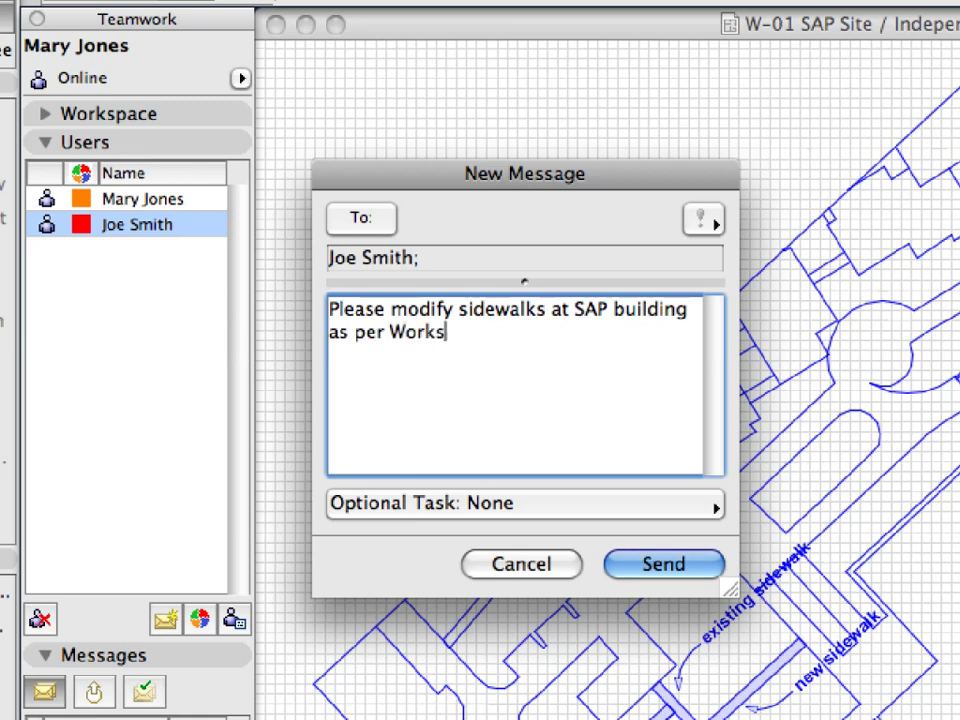
pyautogui.write('heet W/')
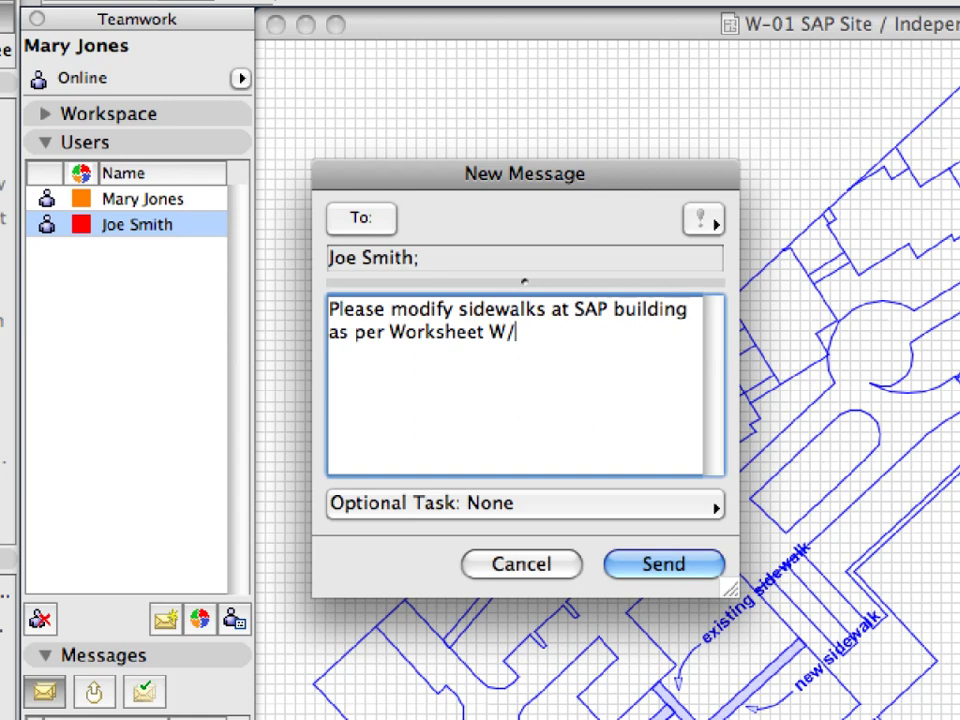
pyautogui.press('BackSpace')
pyautogui.write('-01!')
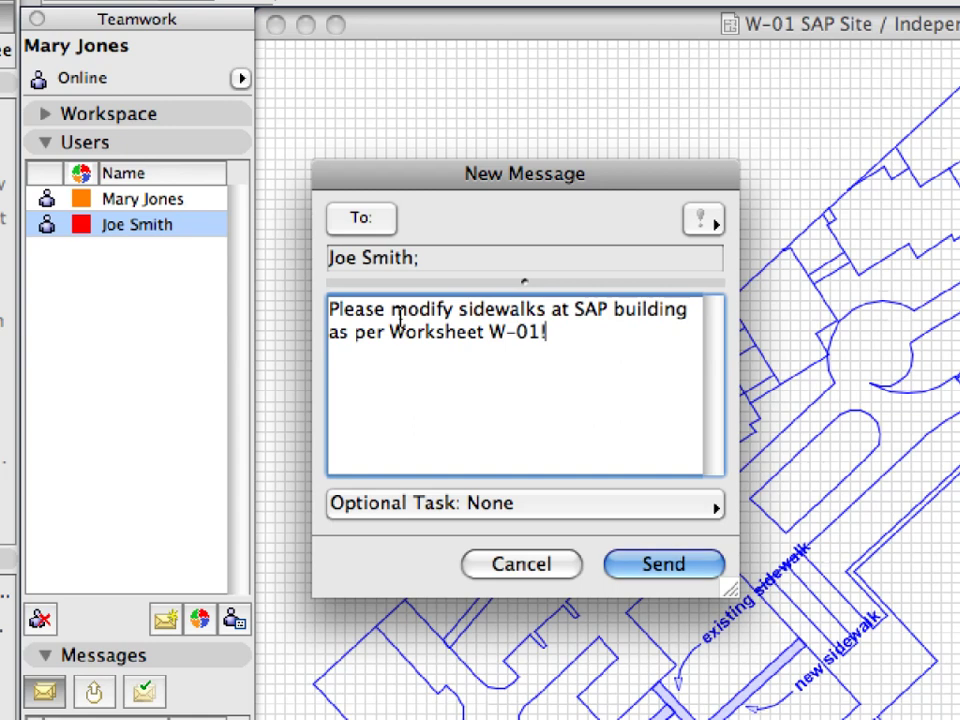
pyautogui.click(706, 228)
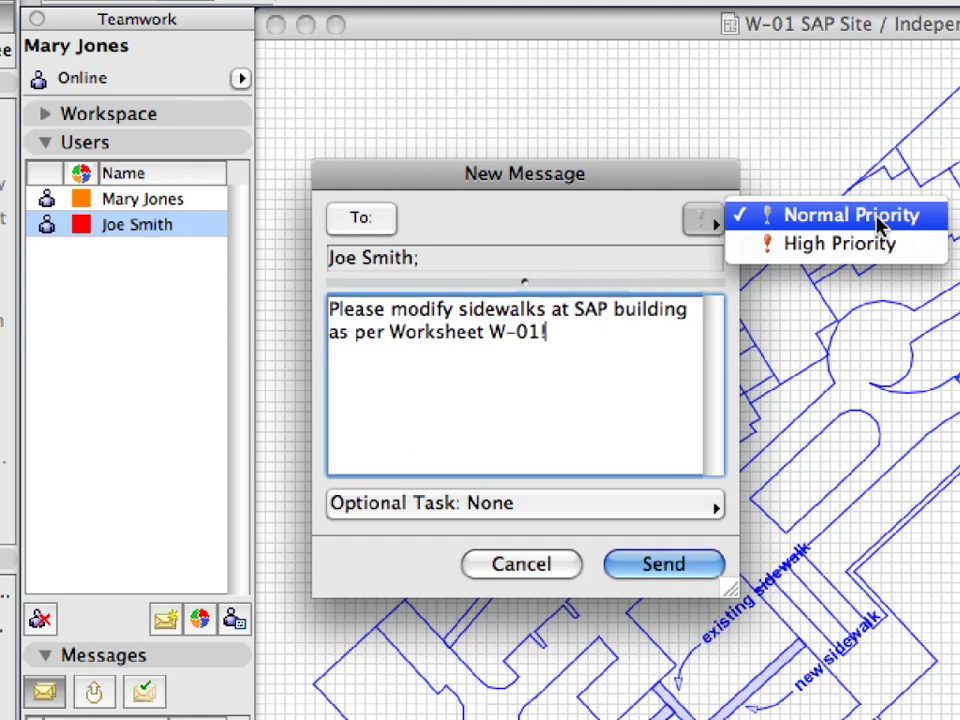
pyautogui.click(921, 218)
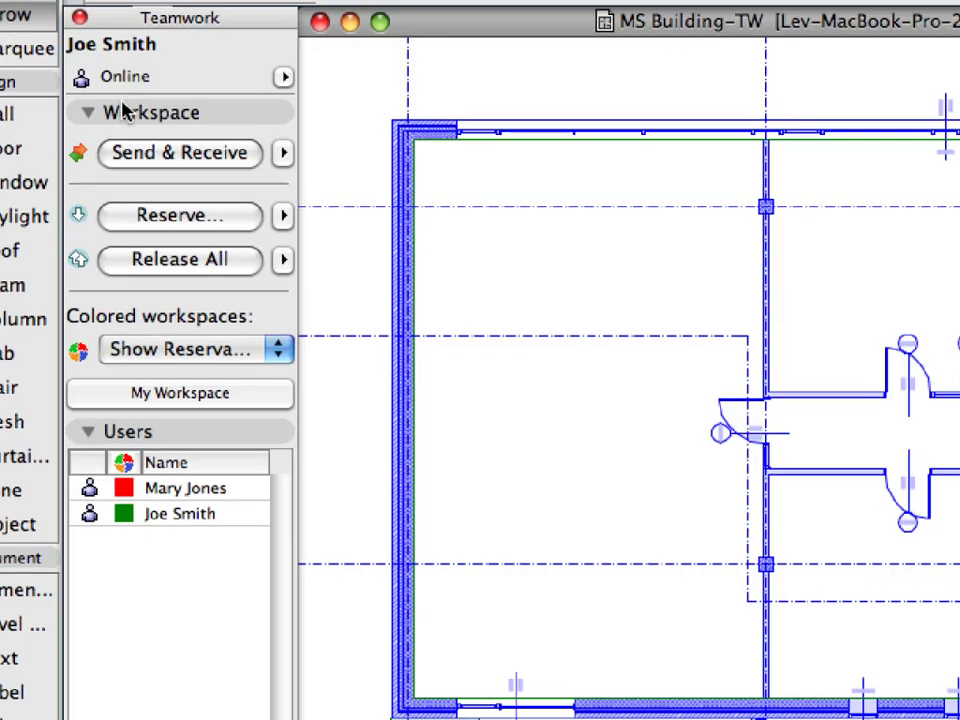
pyautogui.click(124, 111)
pyautogui.click(120, 143)
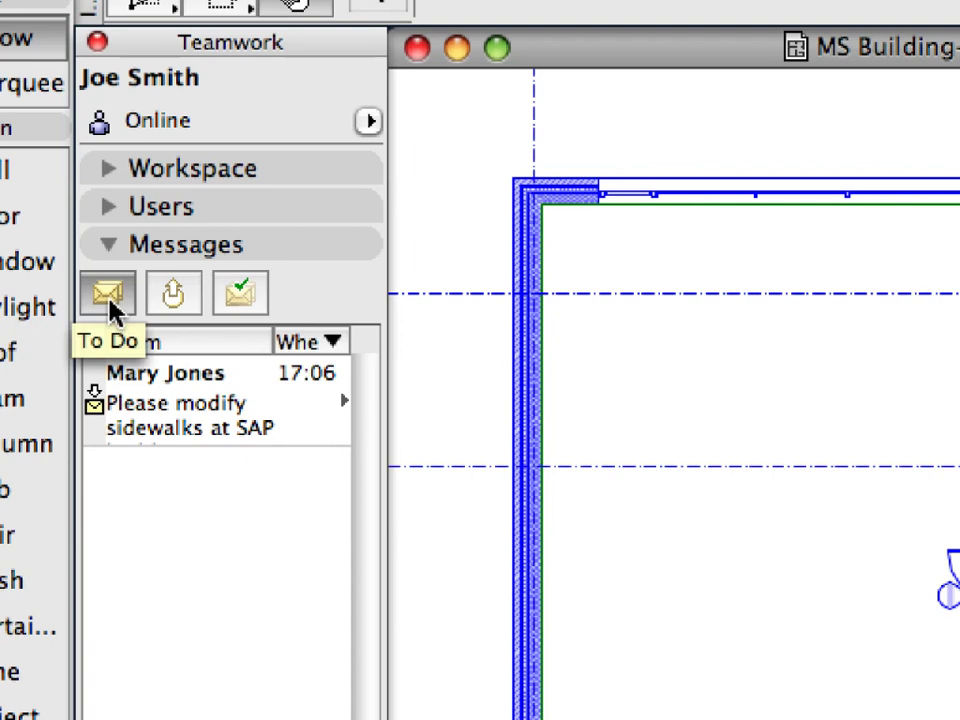
pyautogui.click(172, 295)
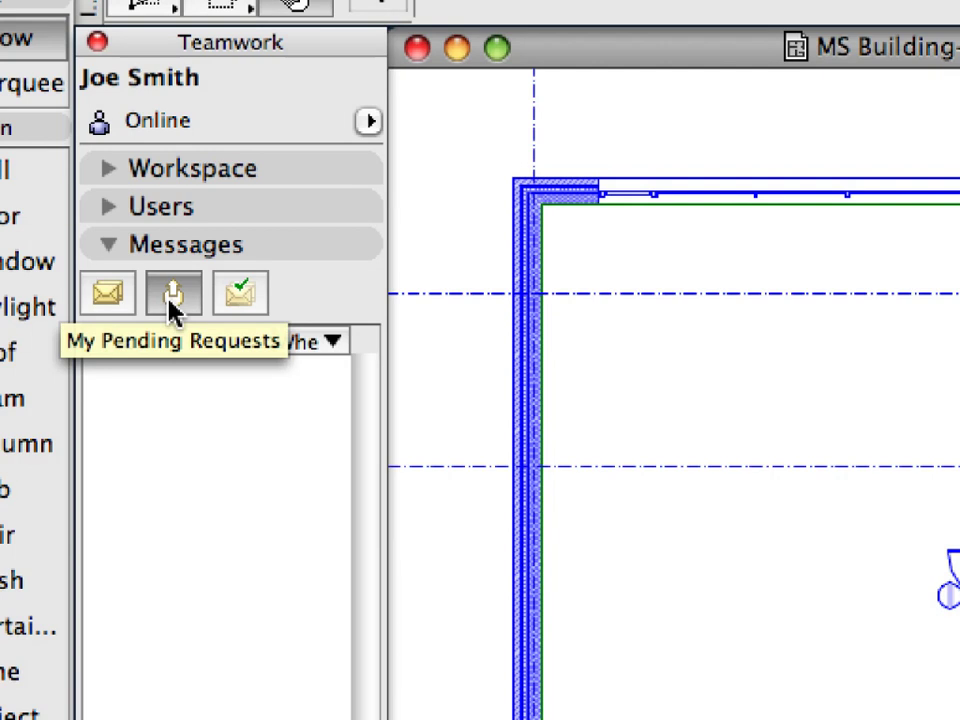
pyautogui.click(236, 306)
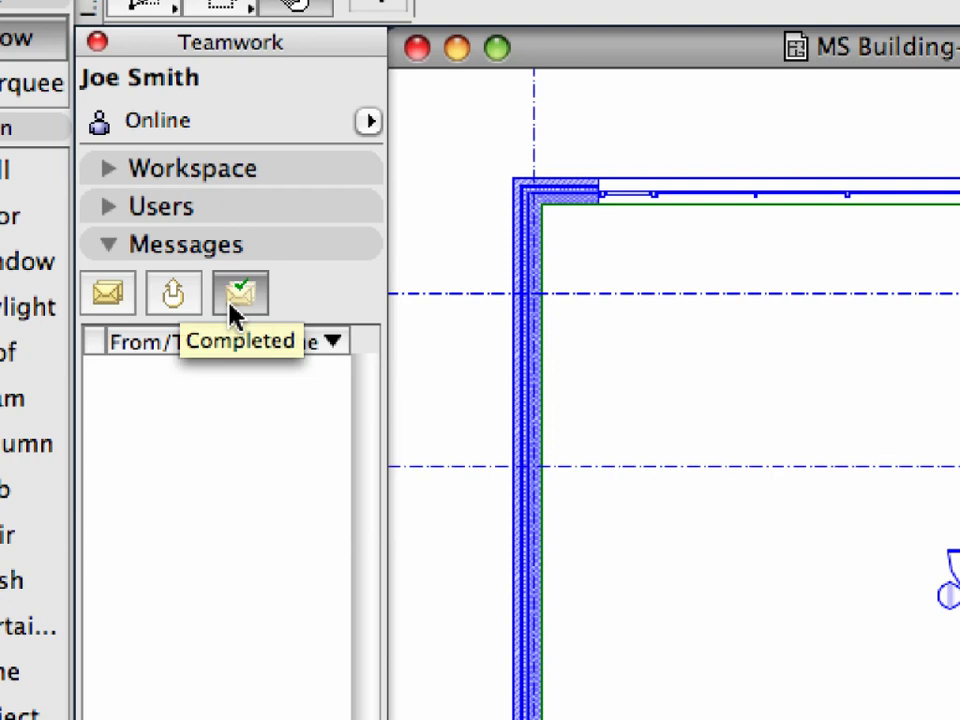
pyautogui.click(126, 310)
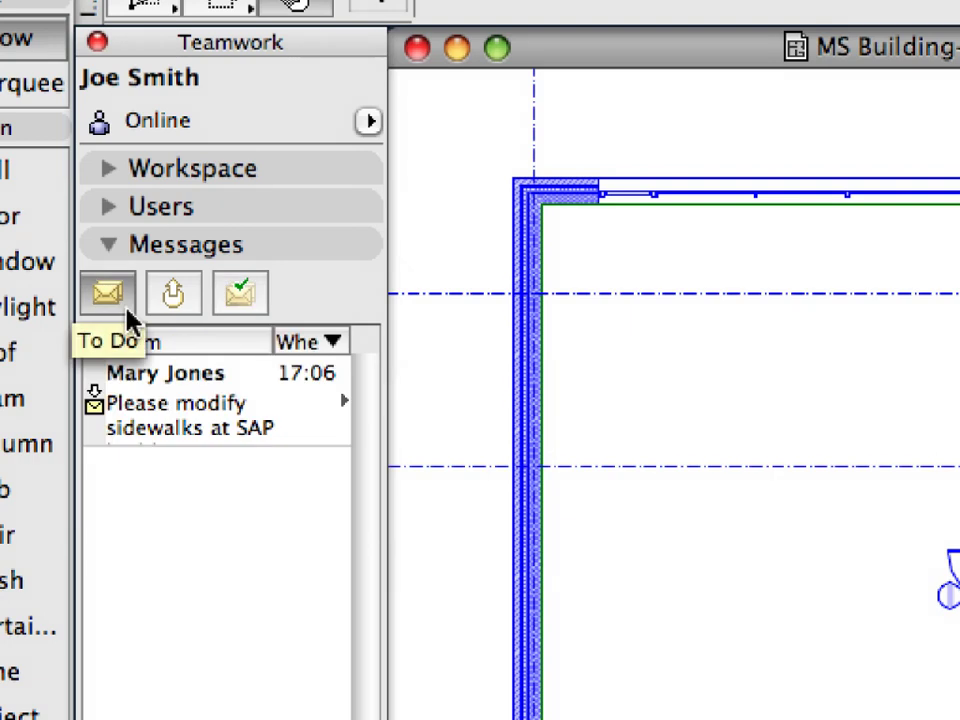
# - Read and close the received sidewalk request, then open the 4.2.2 Site view
pyautogui.doubleClick(285, 411)
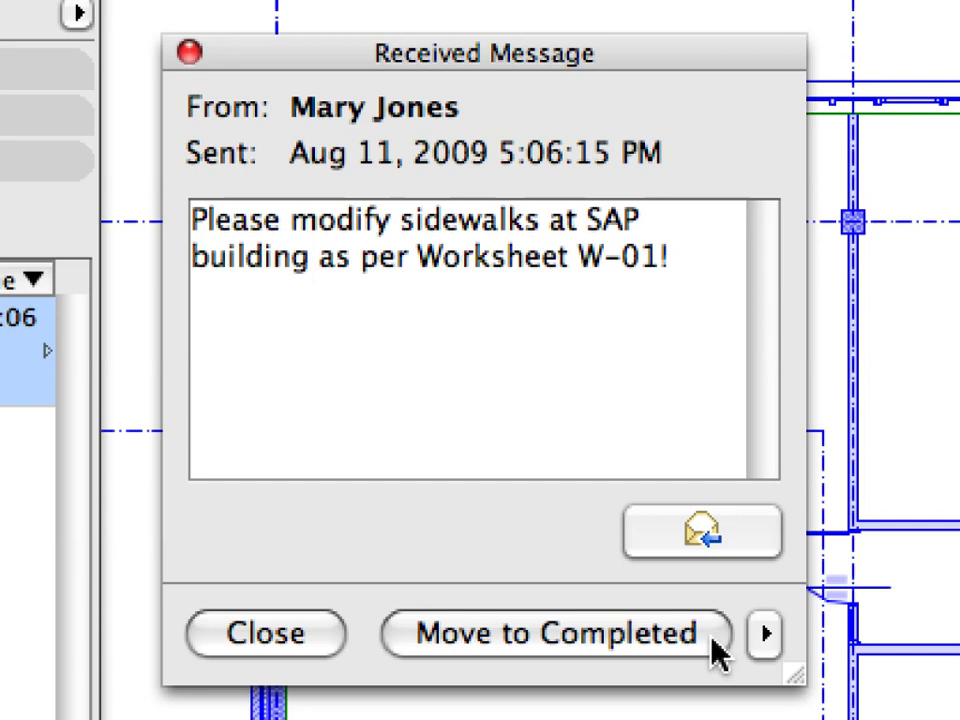
pyautogui.click(313, 638)
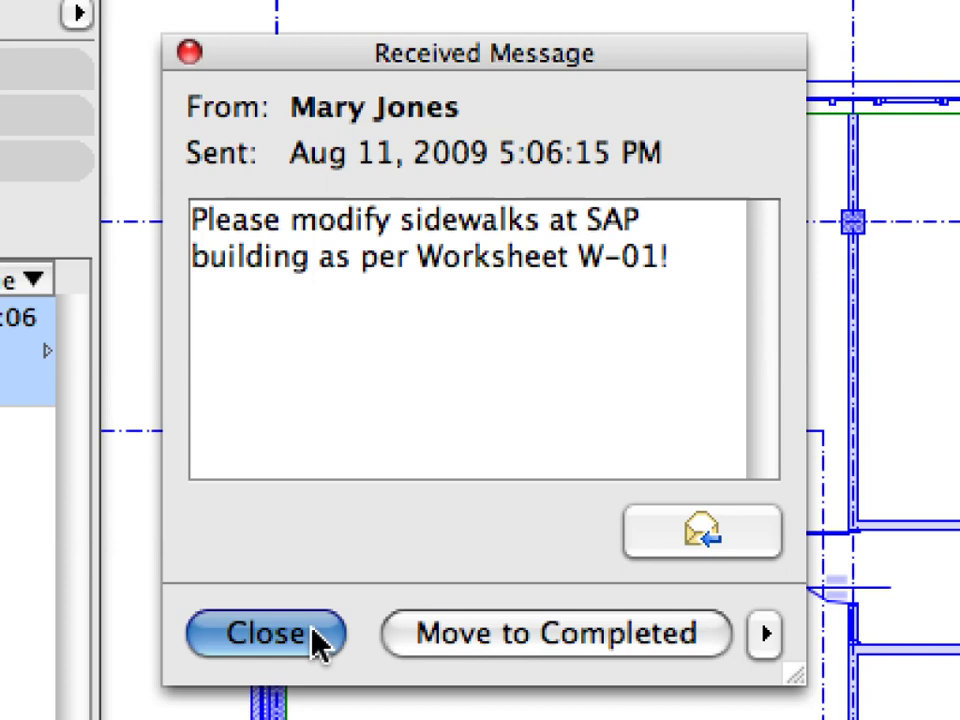
pyautogui.click(313, 638)
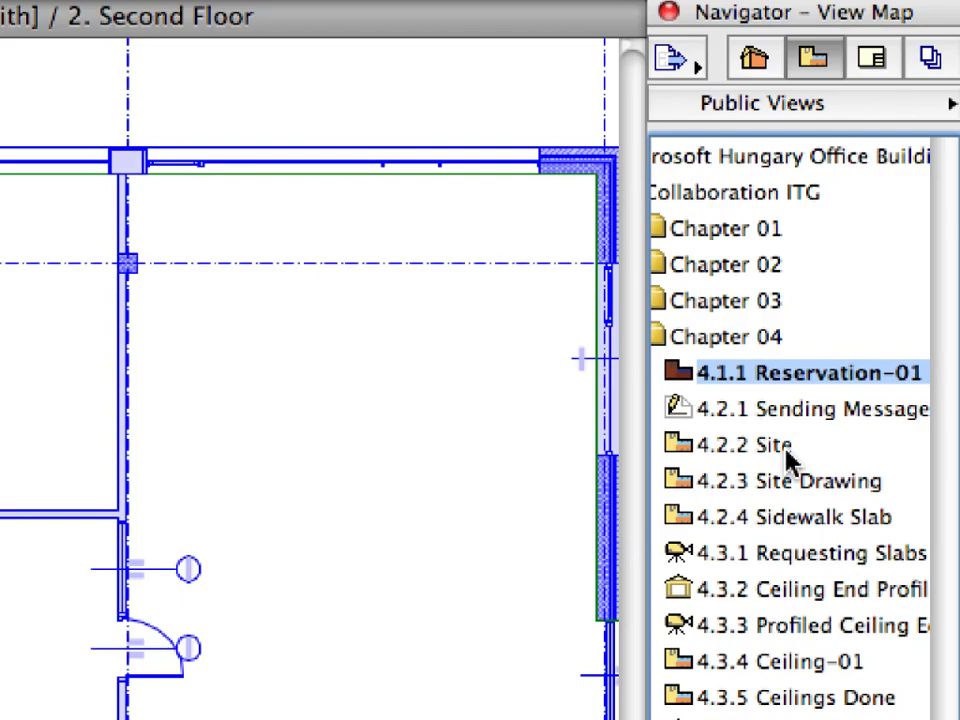
pyautogui.doubleClick(786, 451)
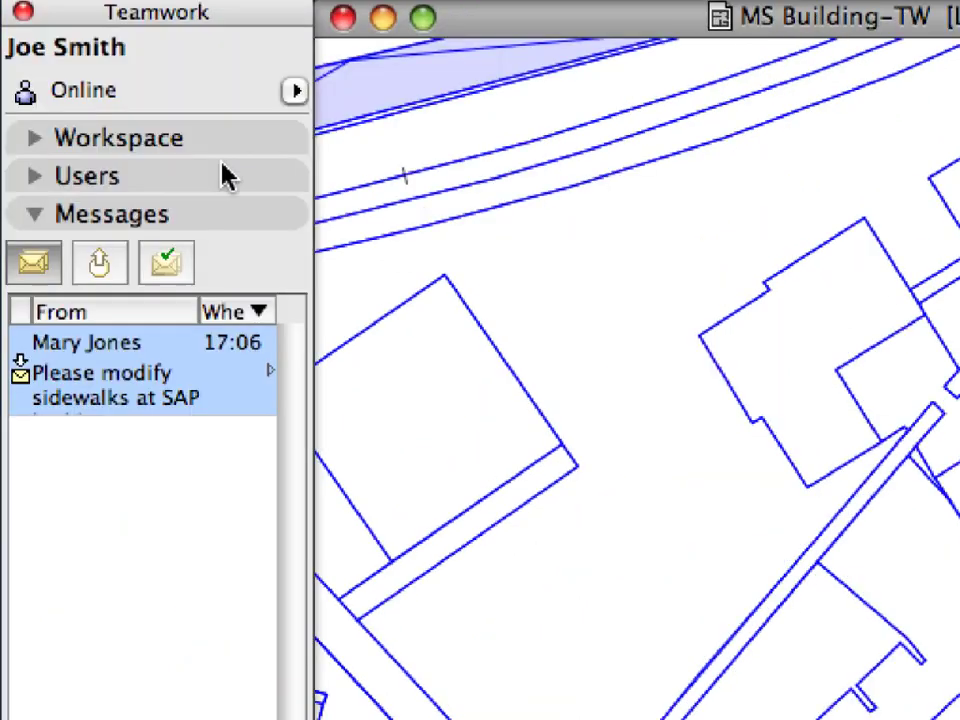
# - Expand Users and Workspace, then set Colored workspaces to All with original Color
pyautogui.click(225, 176)
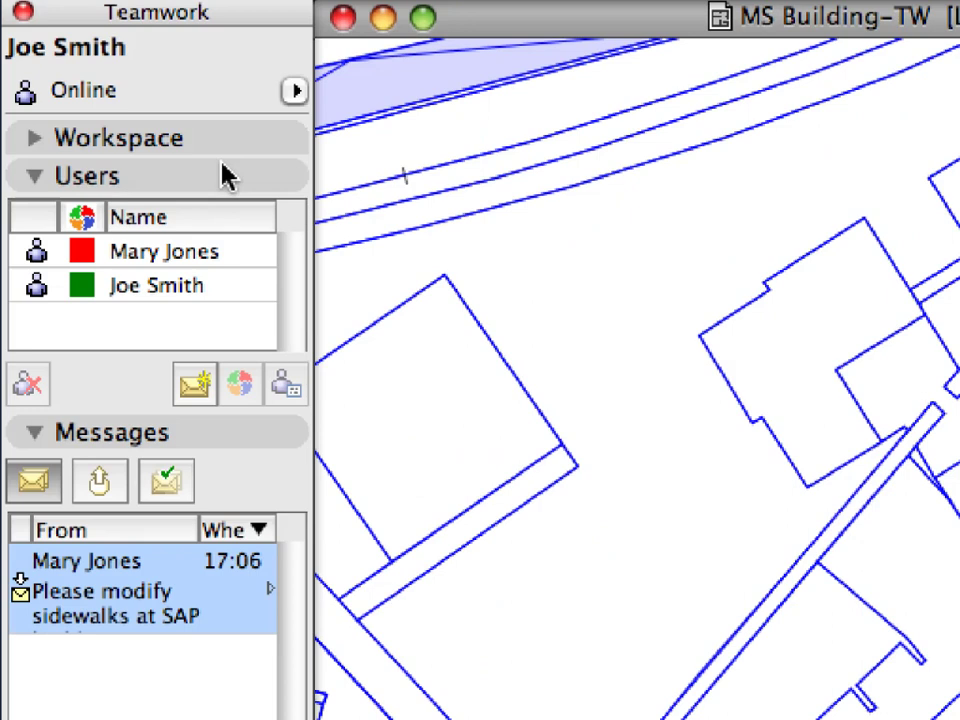
pyautogui.click(225, 152)
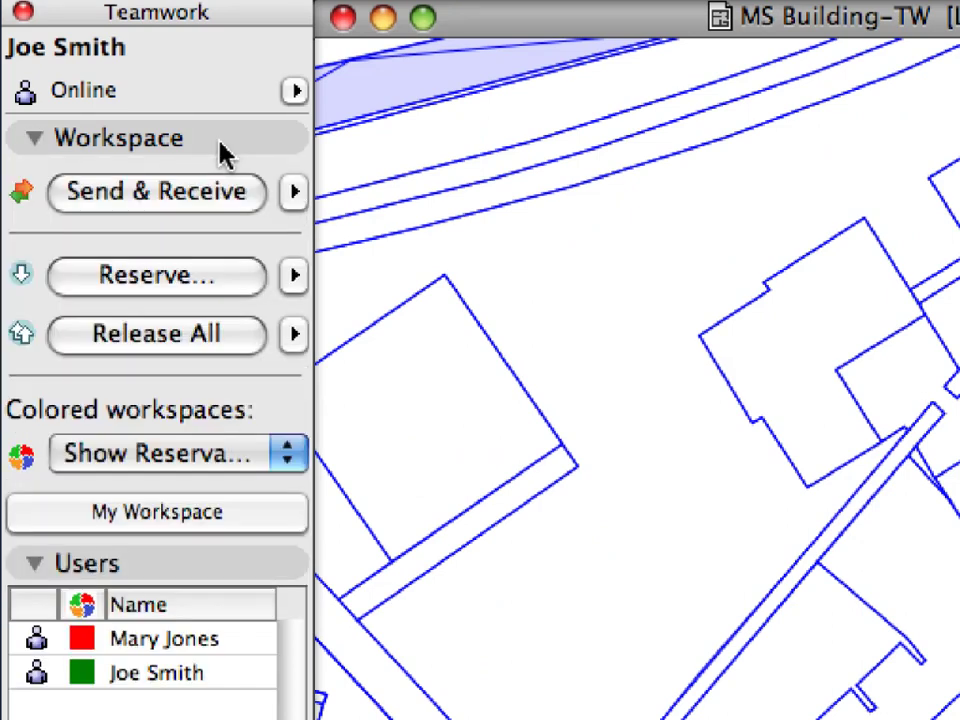
pyautogui.click(287, 450)
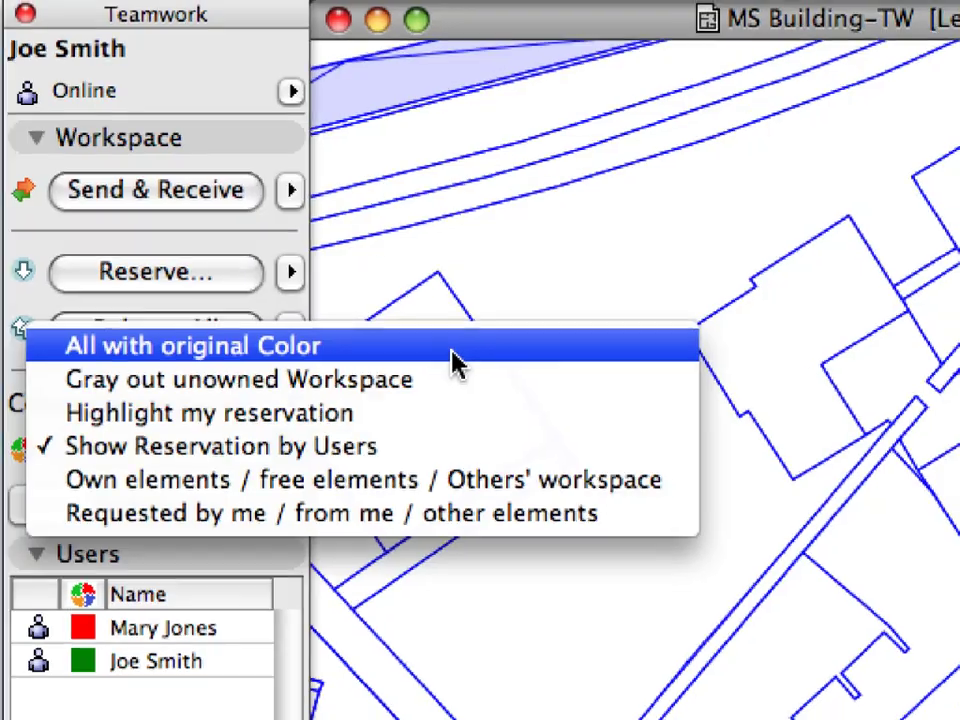
pyautogui.click(456, 354)
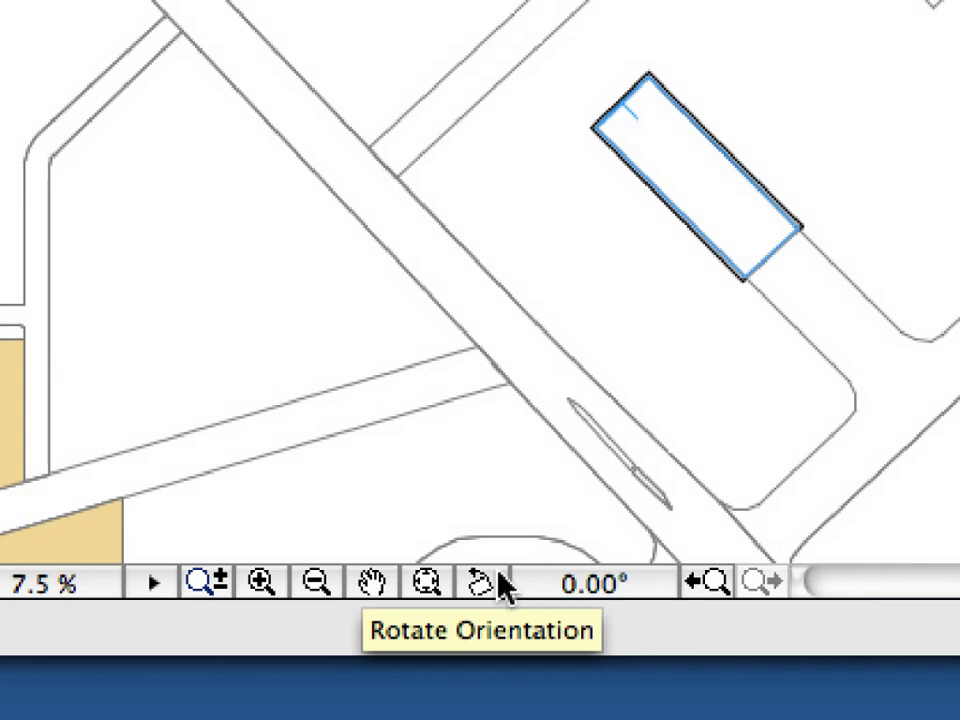
# - Rotate the Ground Floor site plan's orientation to 317.22°
pyautogui.click(500, 586)
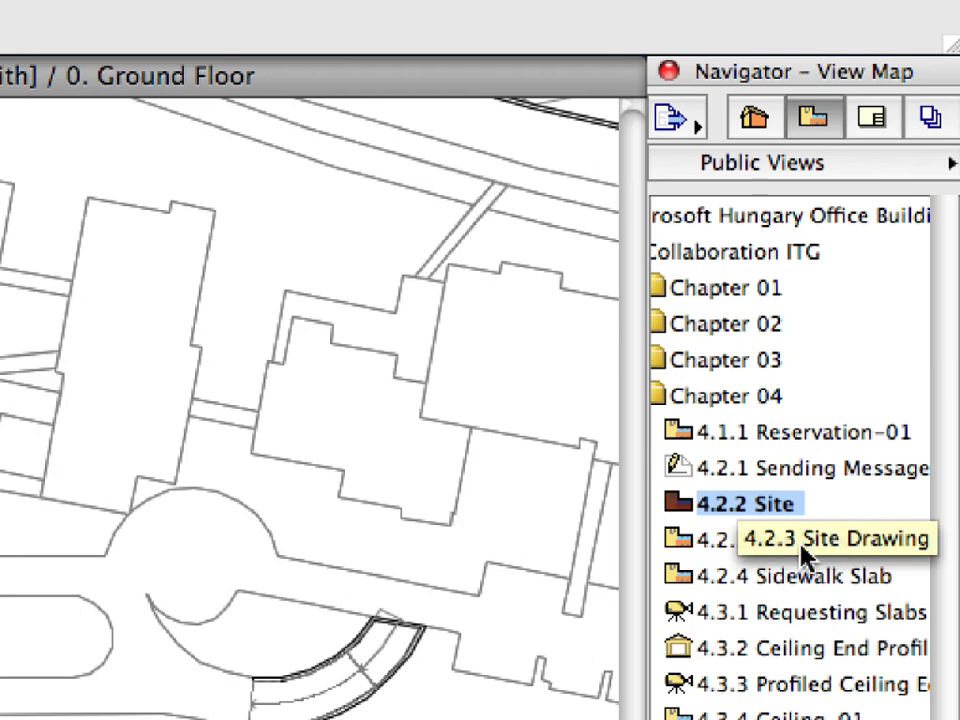
# - Open the 4.2.3 Site Drawing view showing the Ground Floor site plan around the SAP building
pyautogui.doubleClick(803, 545)
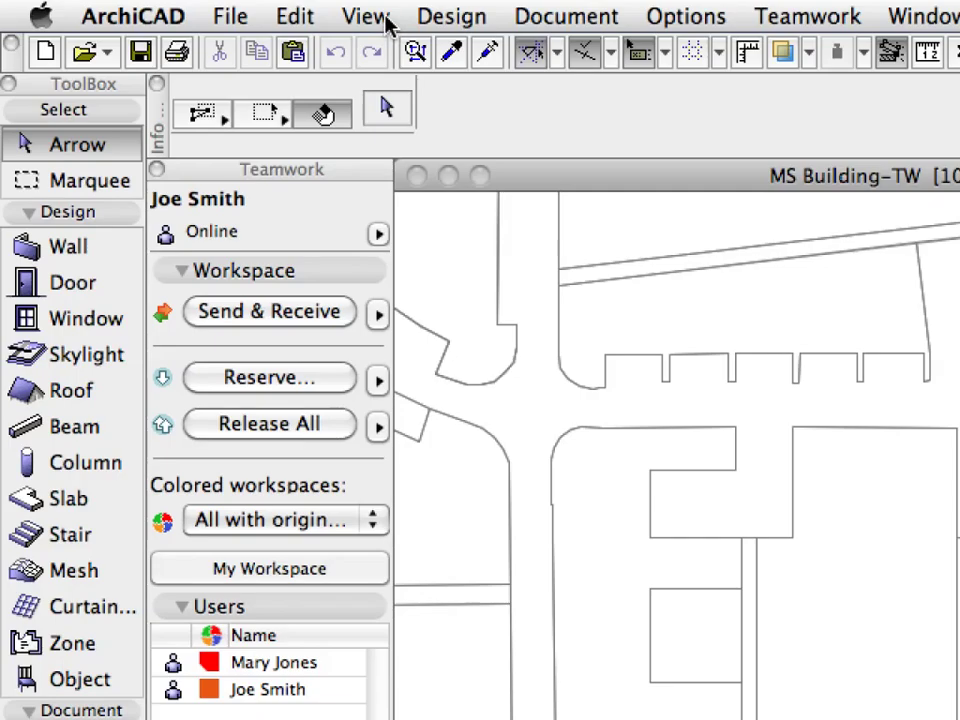
# - Turn on Trace and choose the W-01 SAP Site worksheet as the trace reference
pyautogui.click(190, 9)
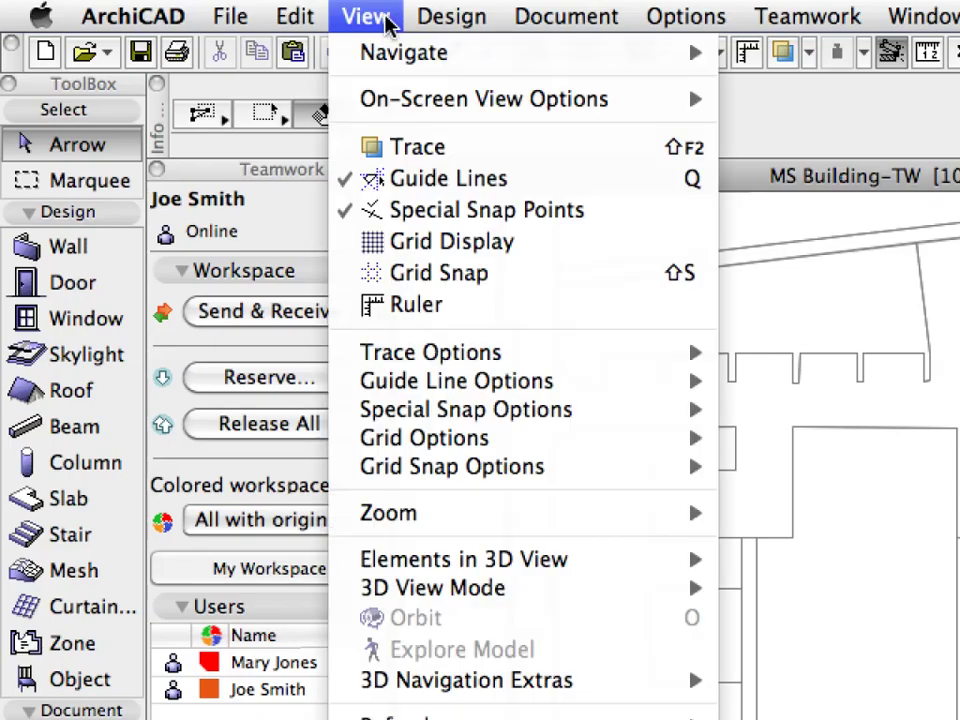
pyautogui.click(528, 156)
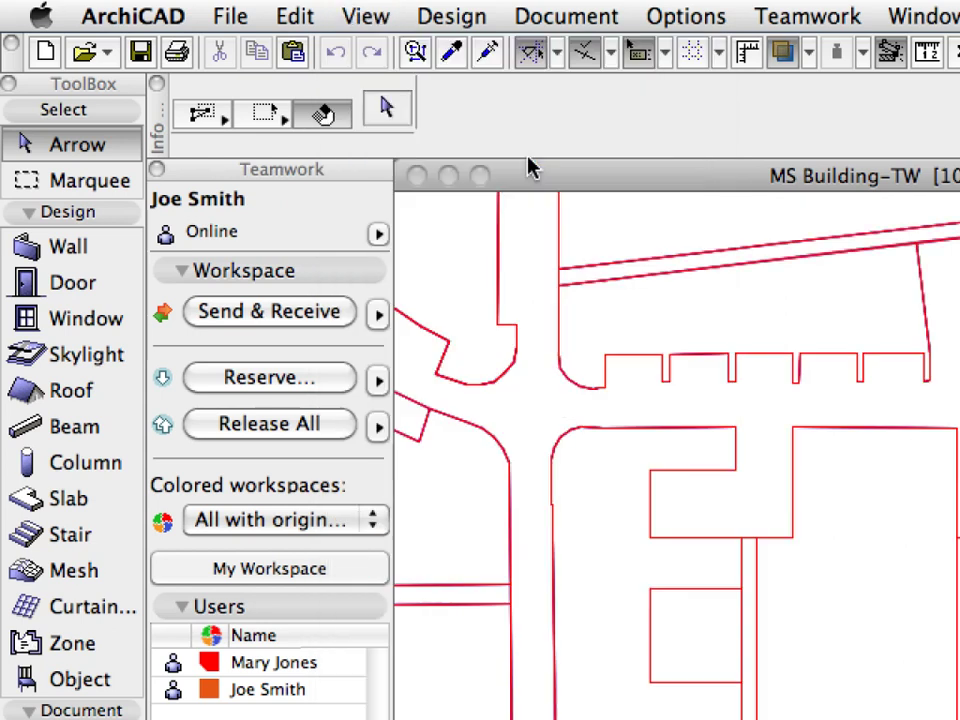
pyautogui.click(383, 17)
pyautogui.moveTo(505, 355)
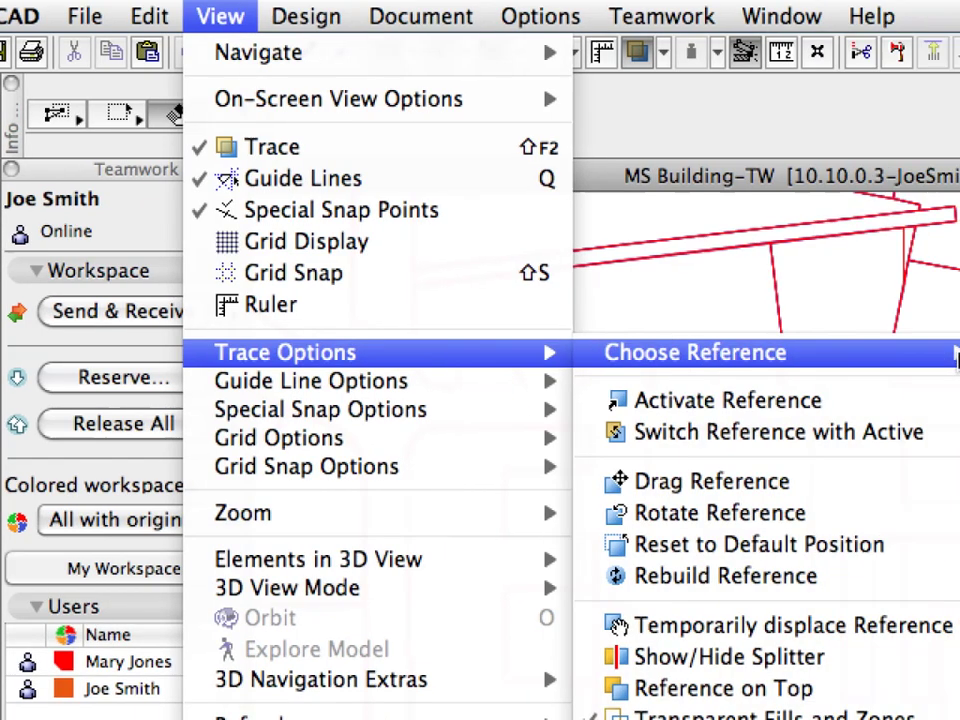
pyautogui.moveTo(947, 362)
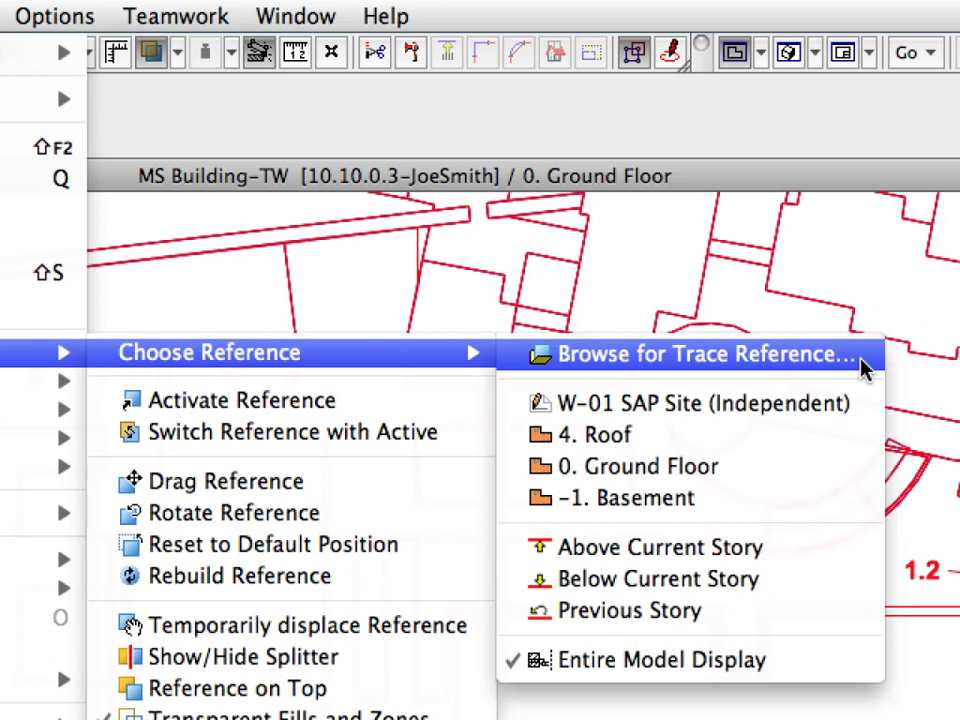
pyautogui.click(861, 360)
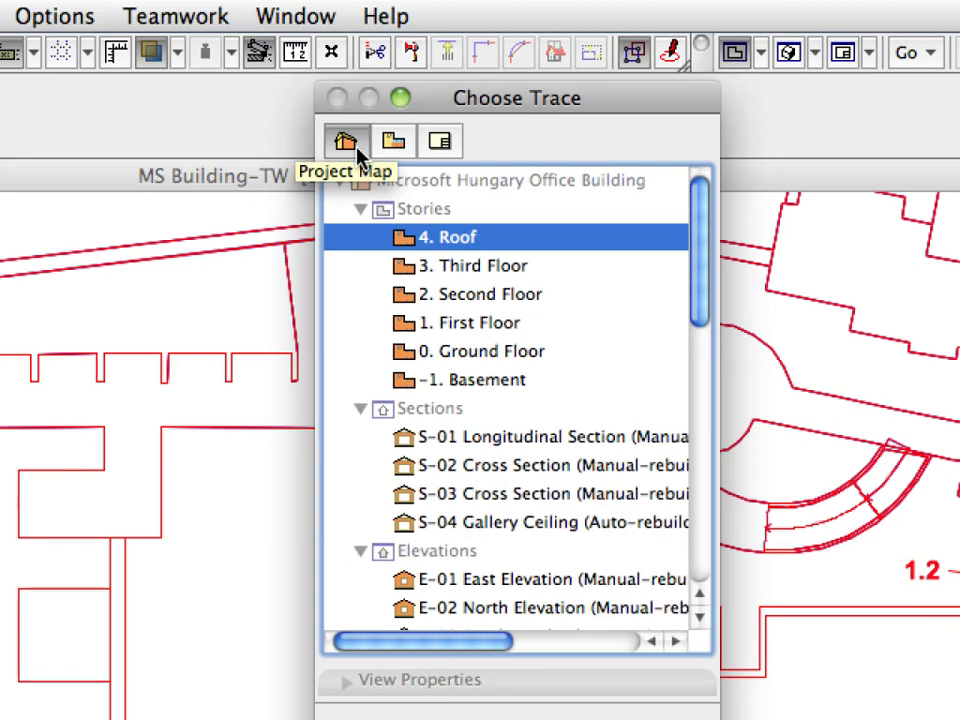
pyautogui.click(360, 414)
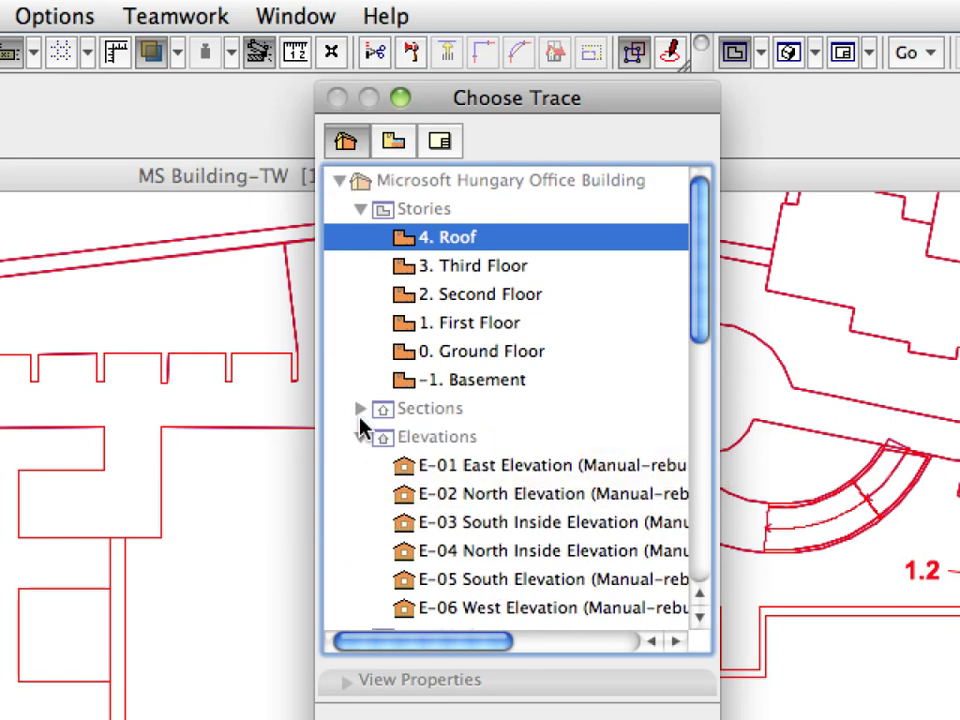
pyautogui.click(361, 438)
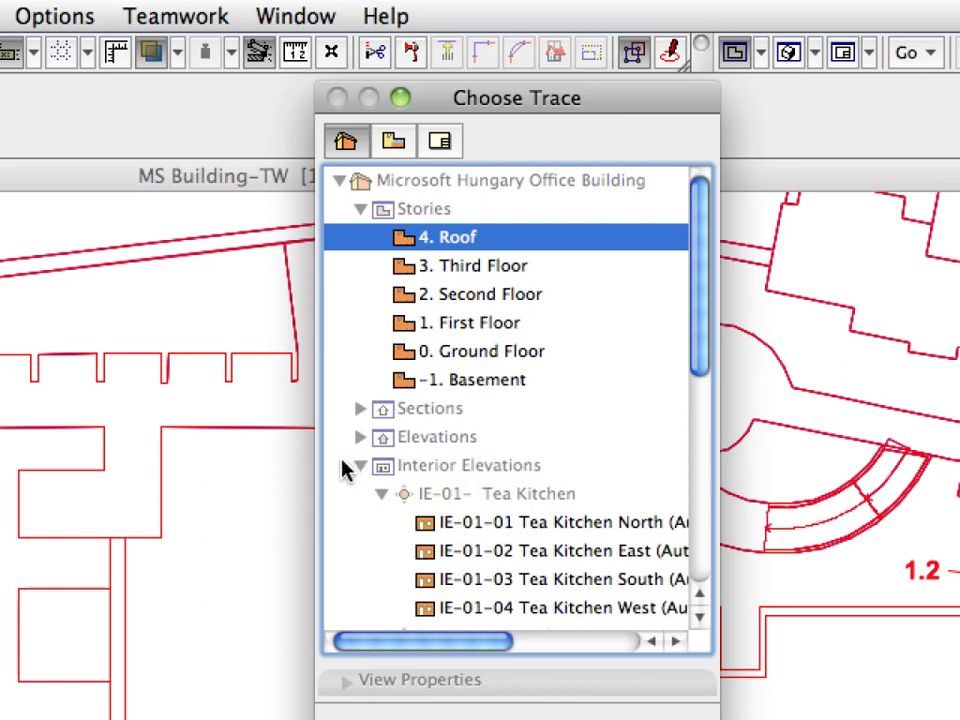
pyautogui.click(360, 466)
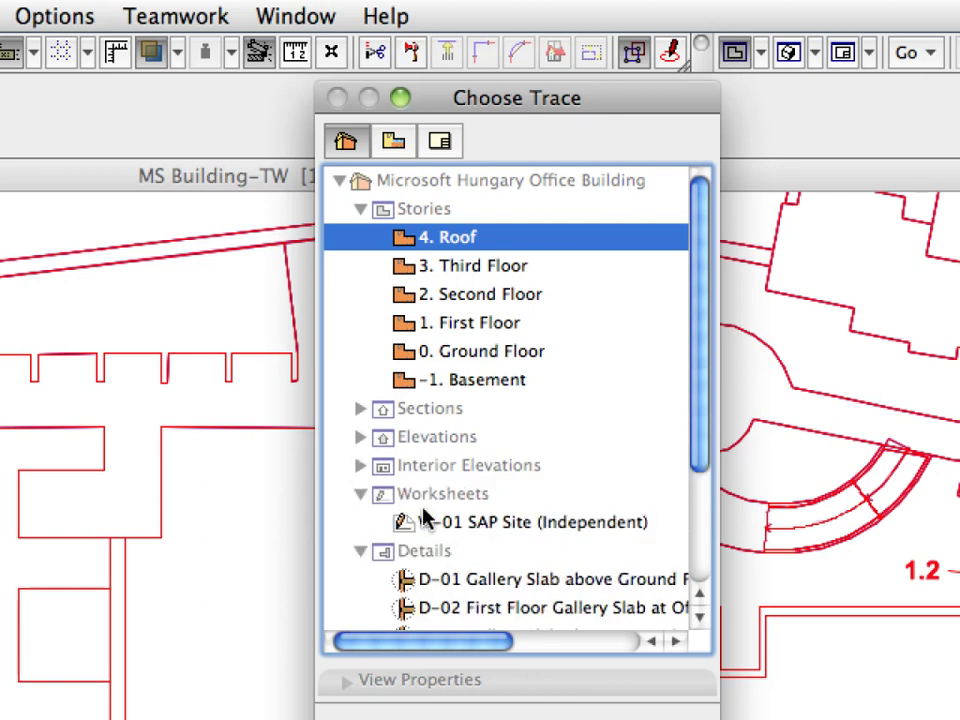
pyautogui.click(488, 531)
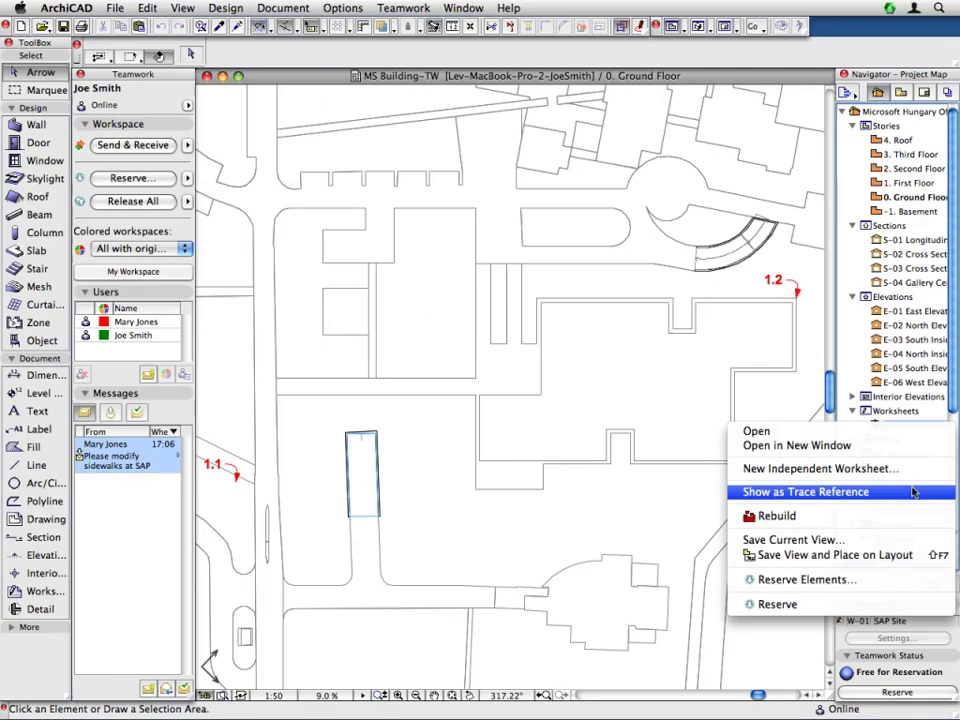
# - Set the W-01 SAP Site worksheet as trace reference and align it at corner 1.2
pyautogui.click(915, 491)
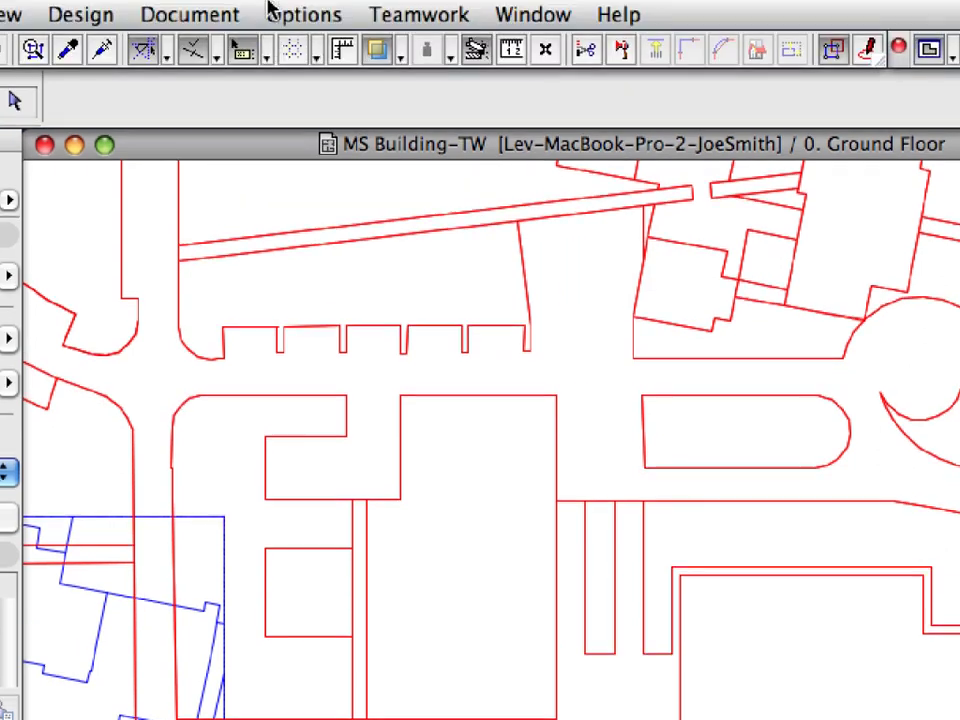
pyautogui.click(42, 15)
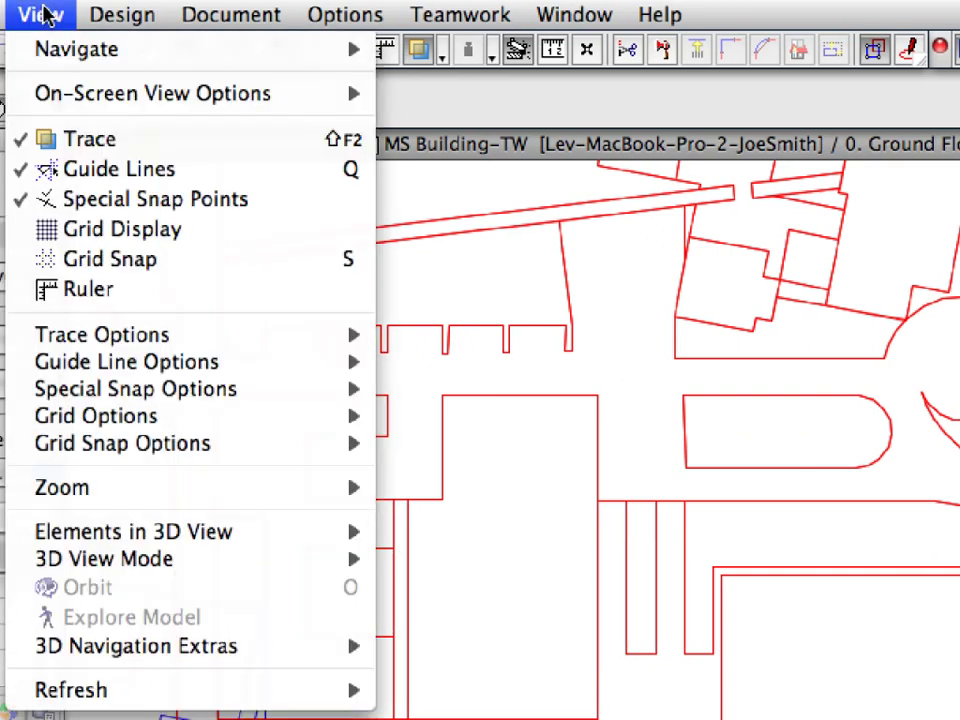
pyautogui.moveTo(214, 334)
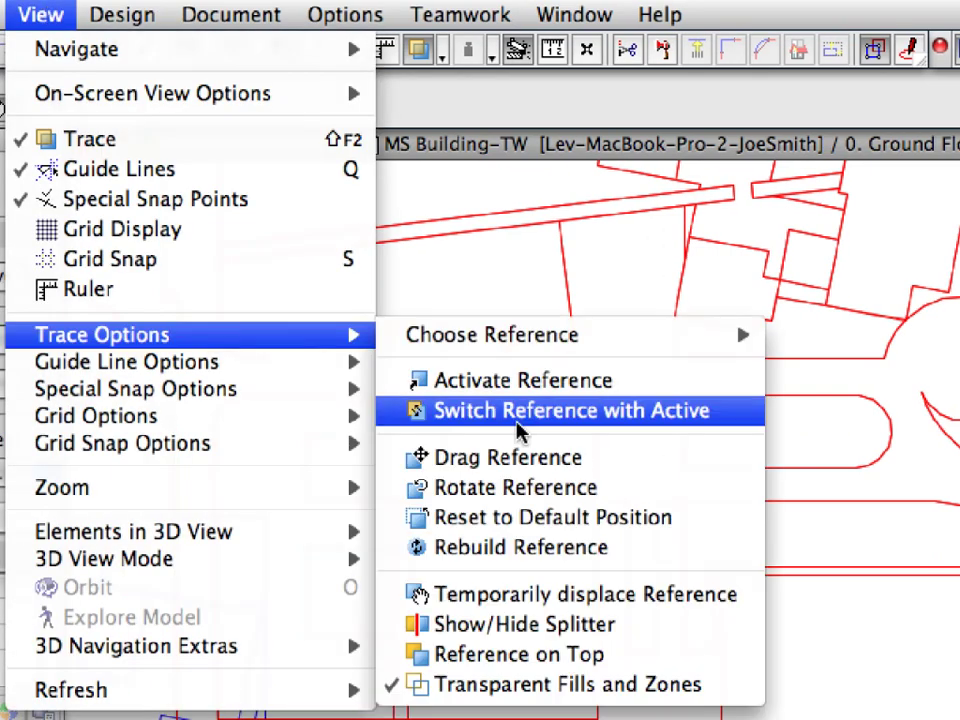
pyautogui.click(684, 462)
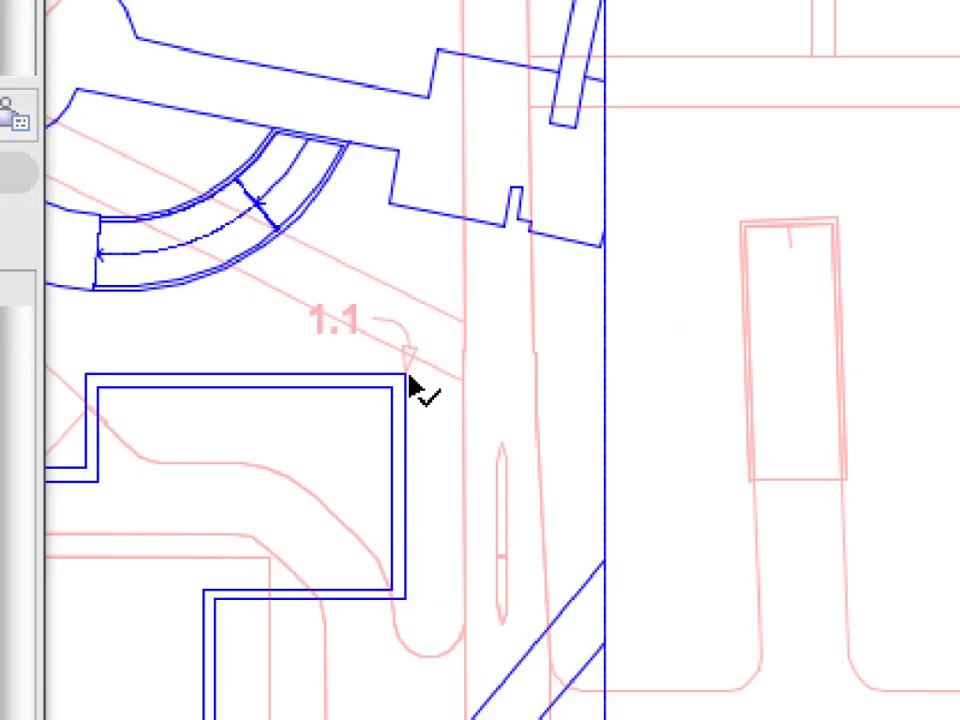
pyautogui.click(408, 382)
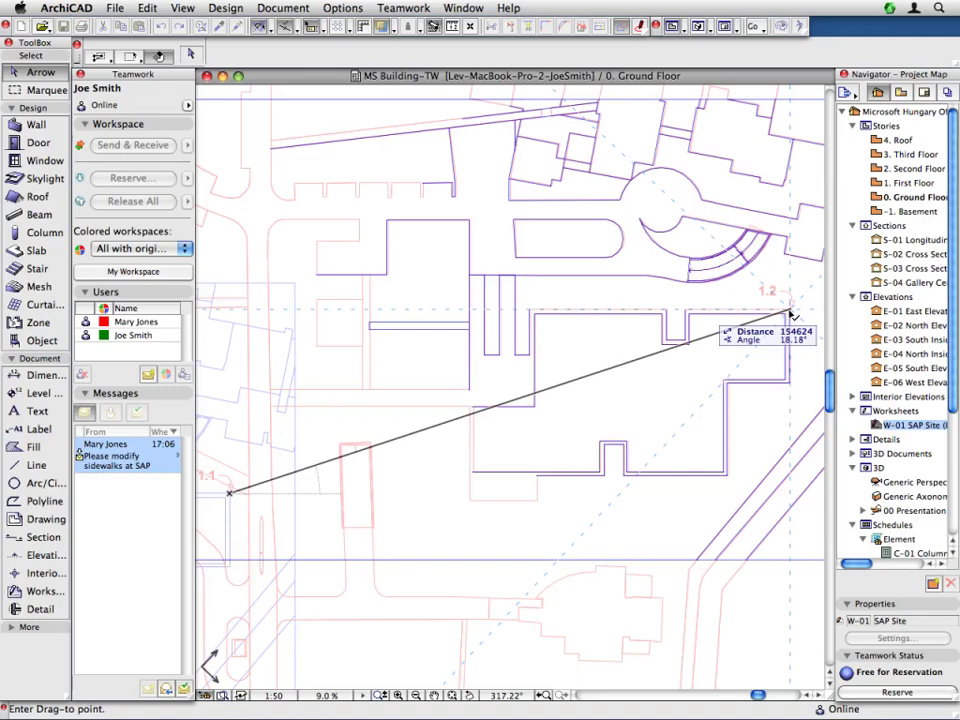
pyautogui.click(779, 203)
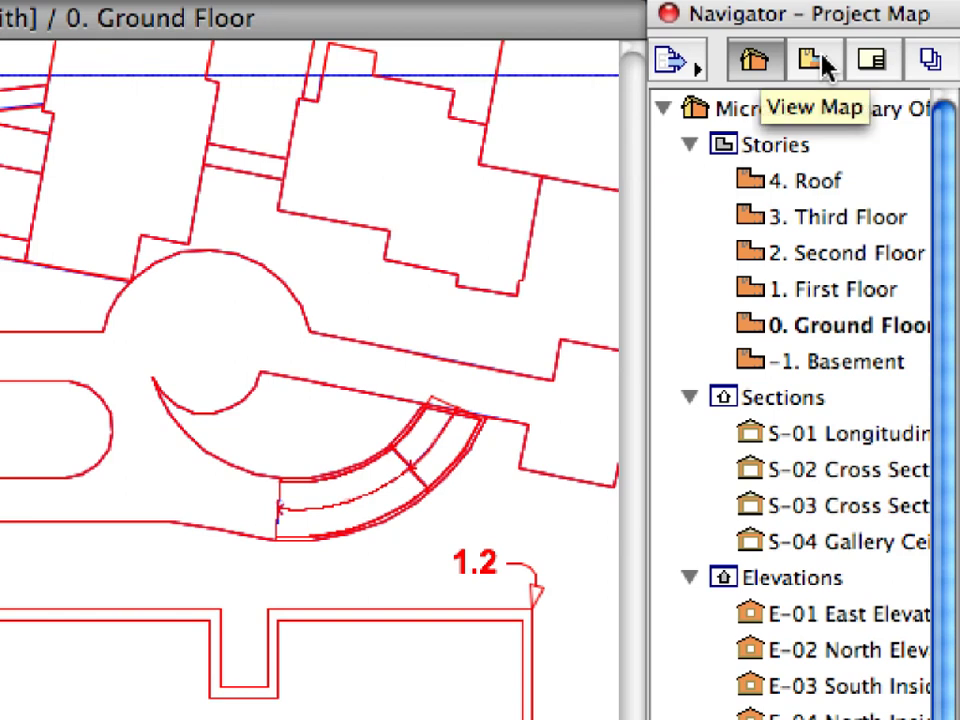
# - Open the 4.2.4 Sidewalk Slab saved view from the View Map
pyautogui.click(822, 66)
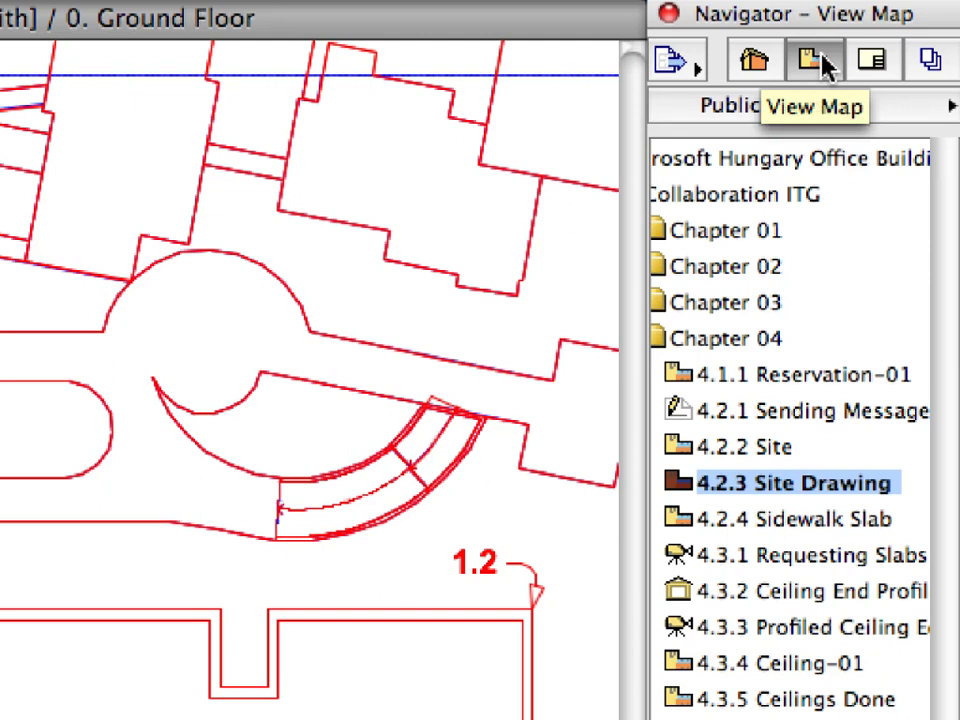
pyautogui.doubleClick(789, 530)
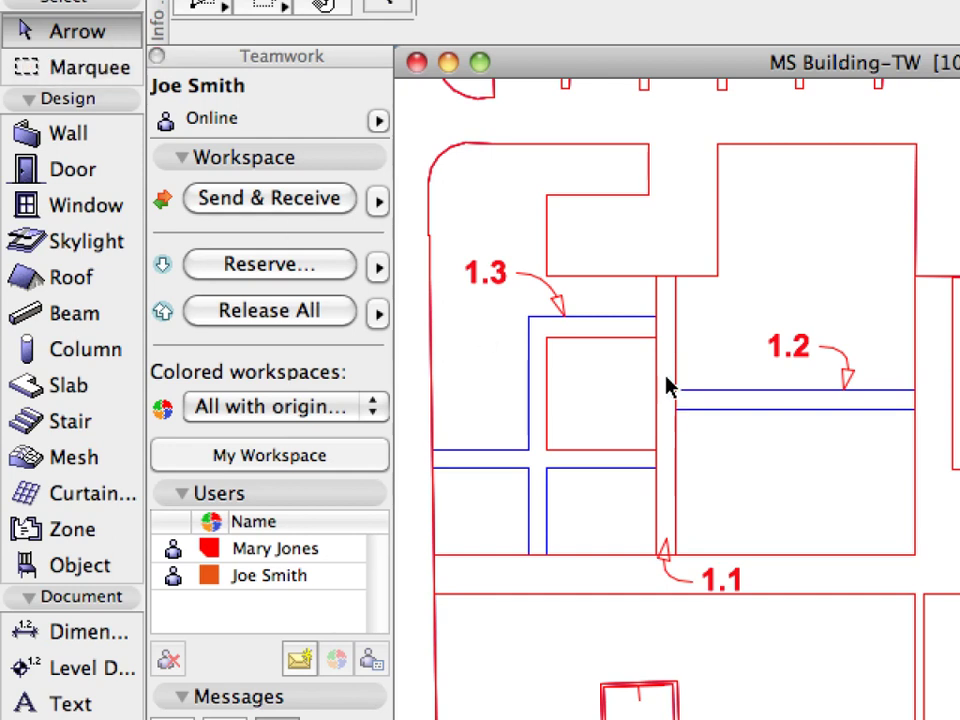
# - Select and reserve the narrow sidewalk slab by marker 1.1 for editing
pyautogui.click(673, 533)
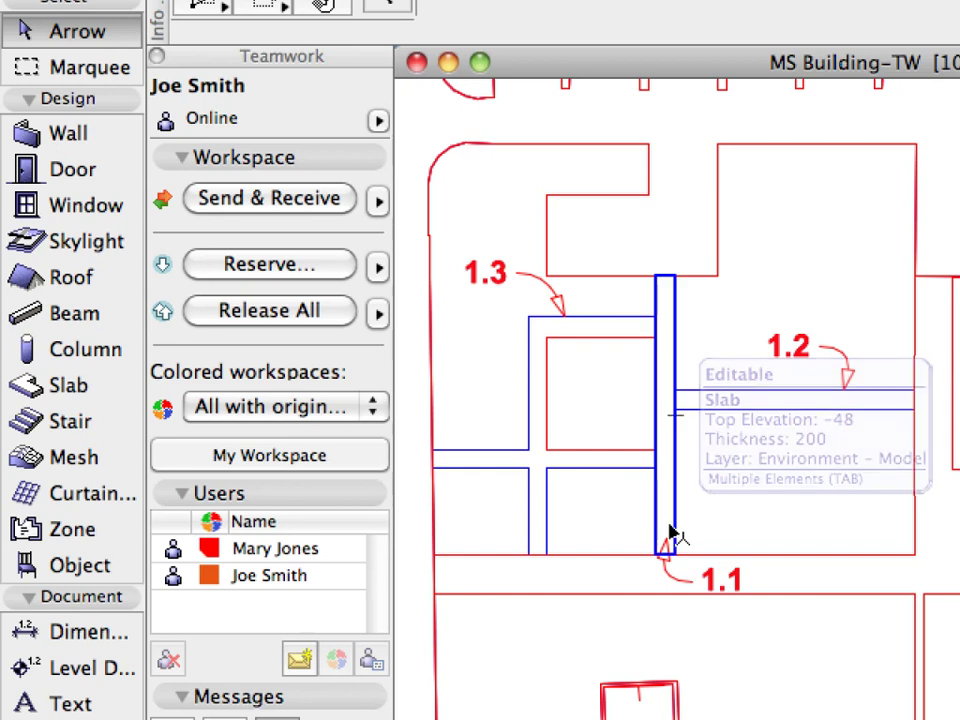
pyautogui.click(671, 530)
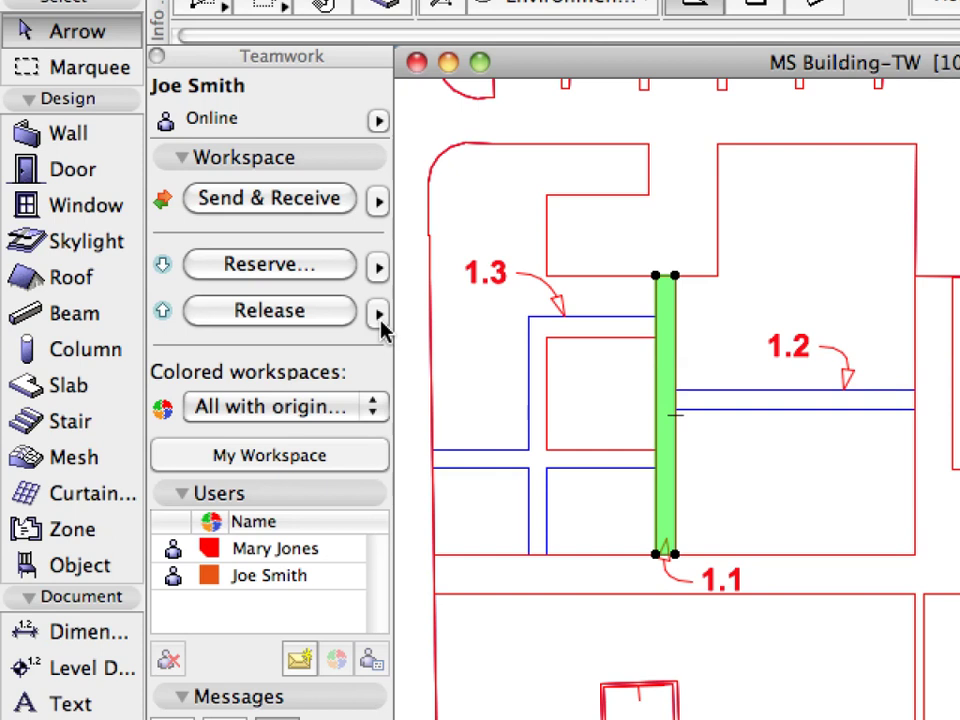
pyautogui.click(320, 279)
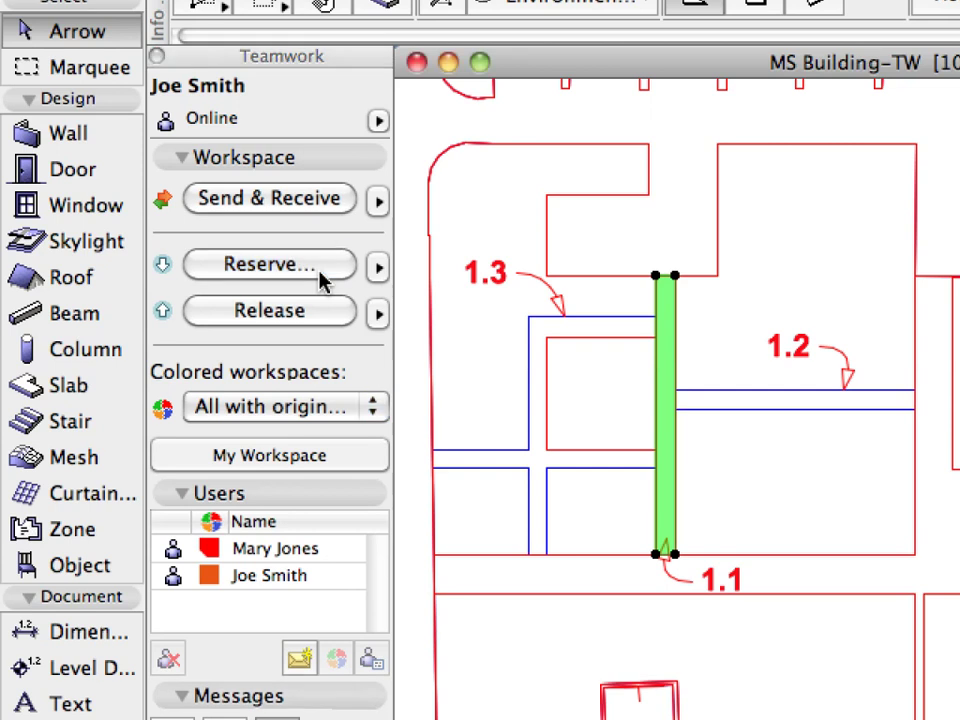
pyautogui.click(80, 388)
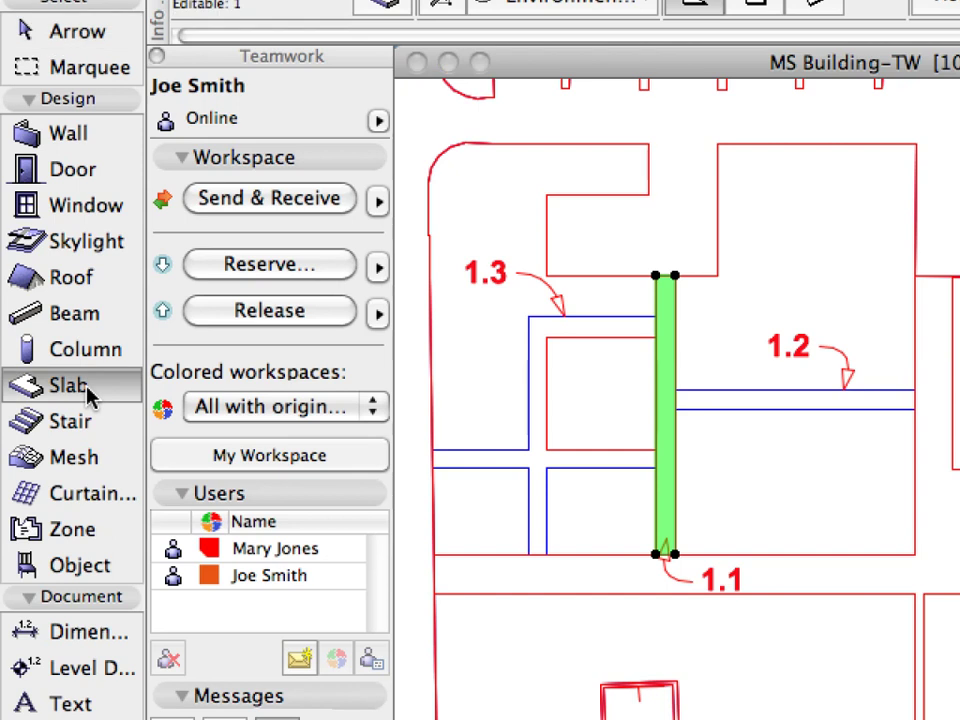
pyautogui.click(88, 393)
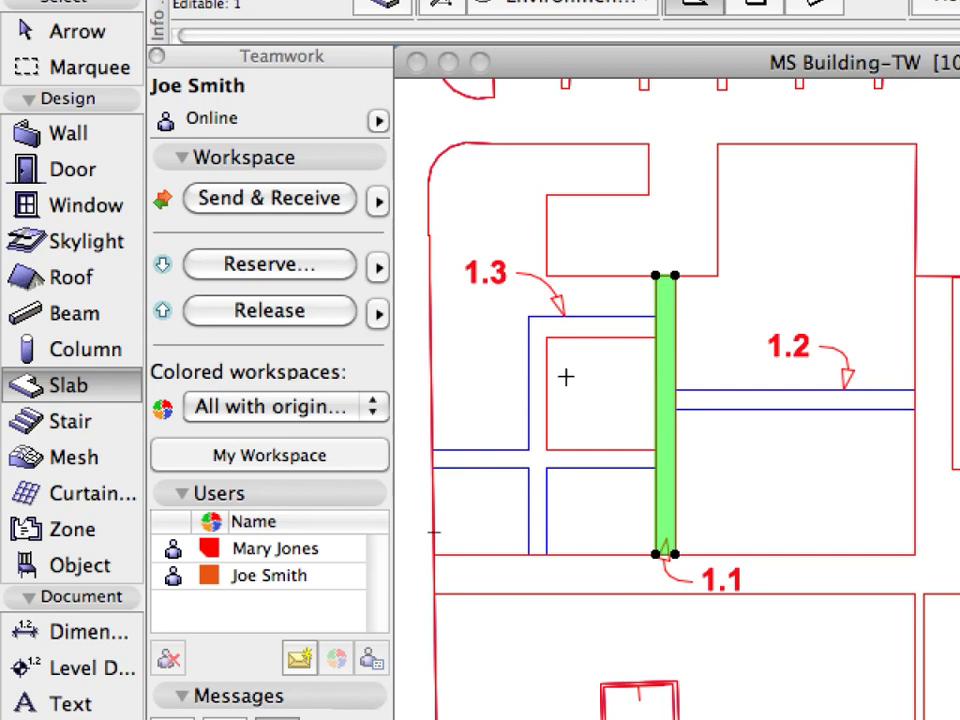
# - Add the strip at 1.2 and the walks near 1.3 to the slab outline
pyautogui.click(676, 357)
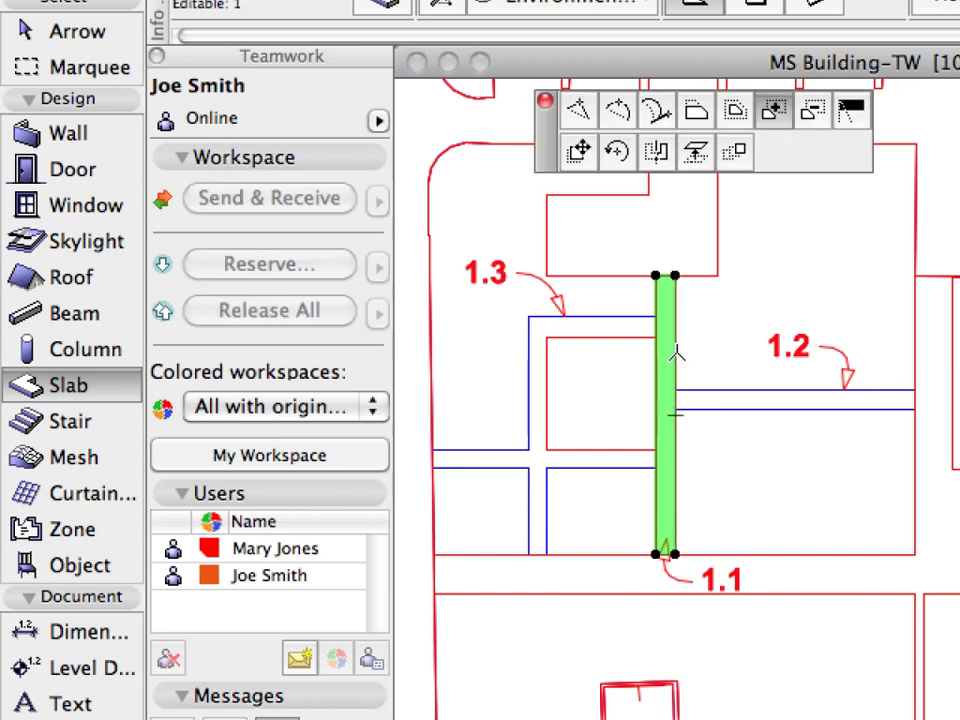
pyautogui.click(765, 118)
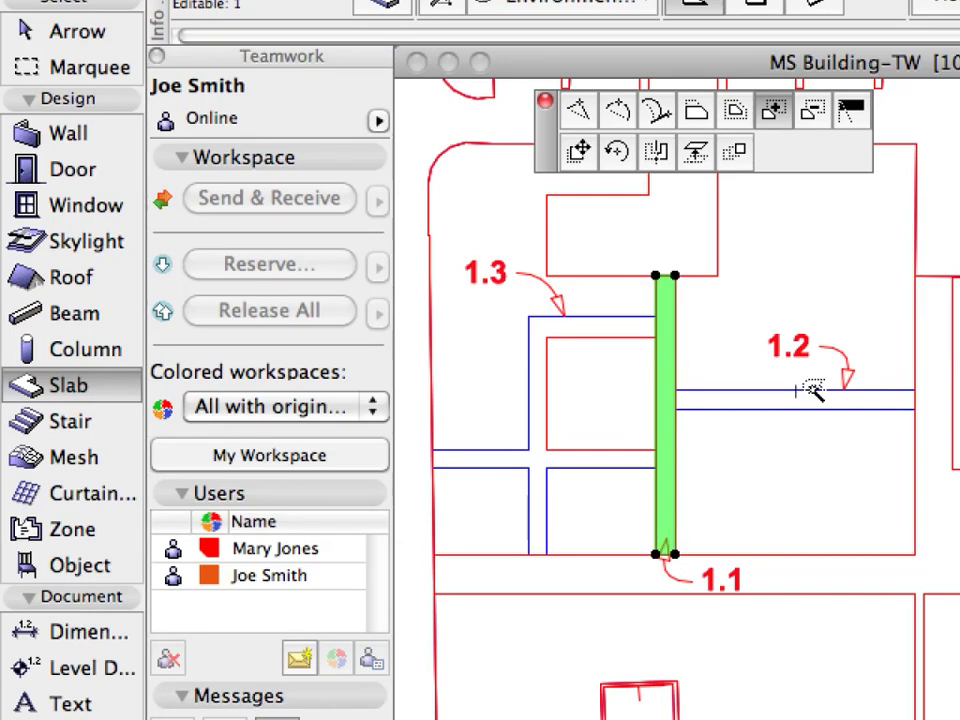
pyautogui.click(812, 392)
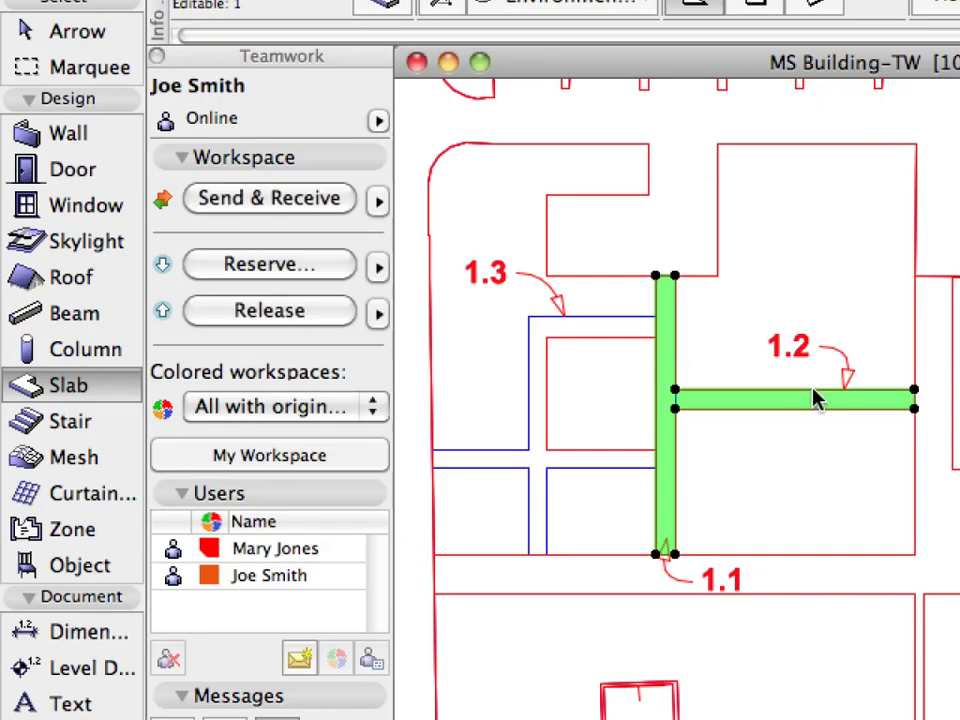
pyautogui.click(655, 366)
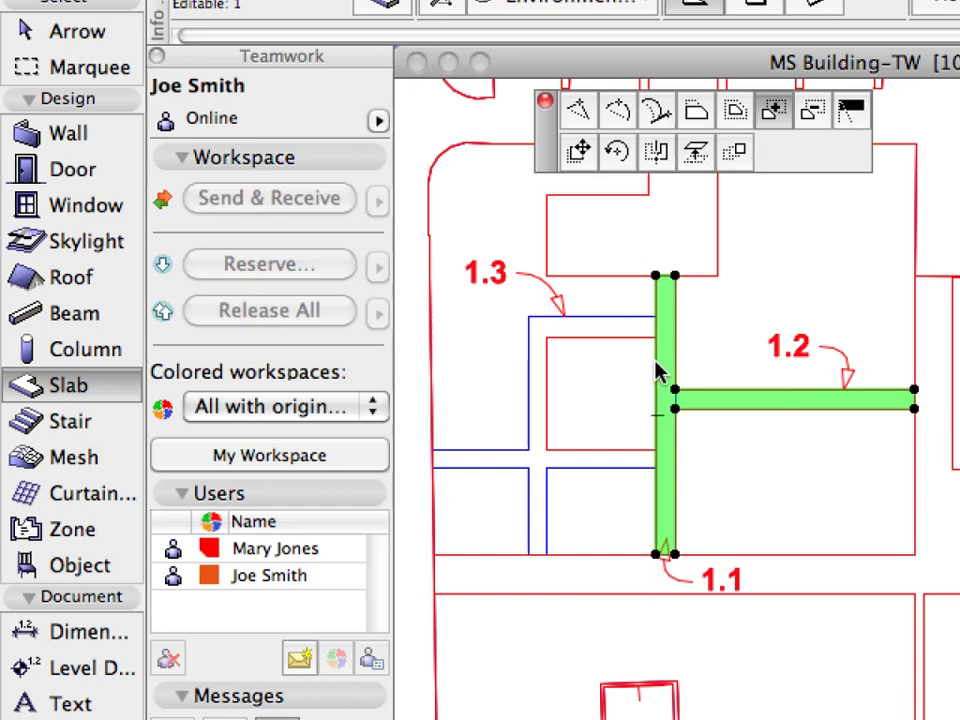
pyautogui.click(600, 316)
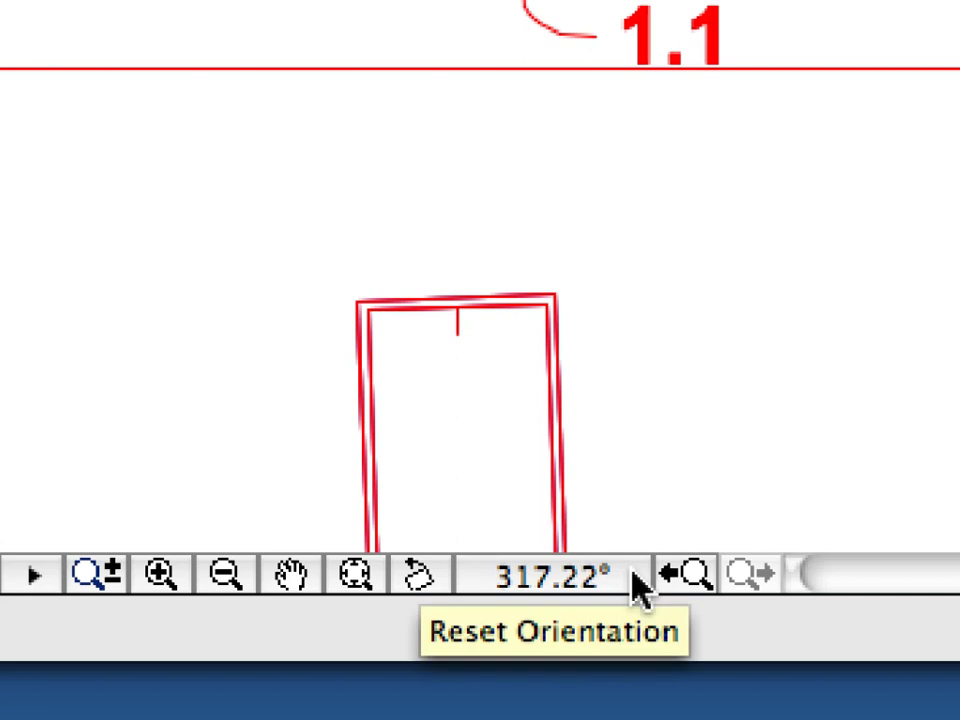
# - Reset the plan orientation to 0.00° and switch off the worksheet trace
pyautogui.click(637, 585)
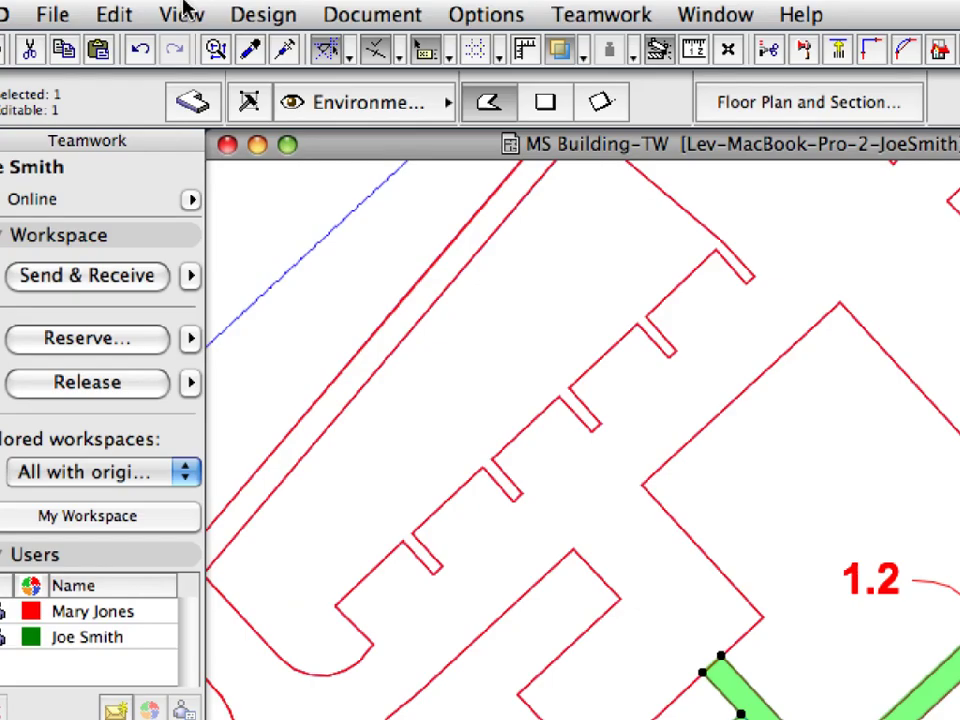
pyautogui.click(184, 7)
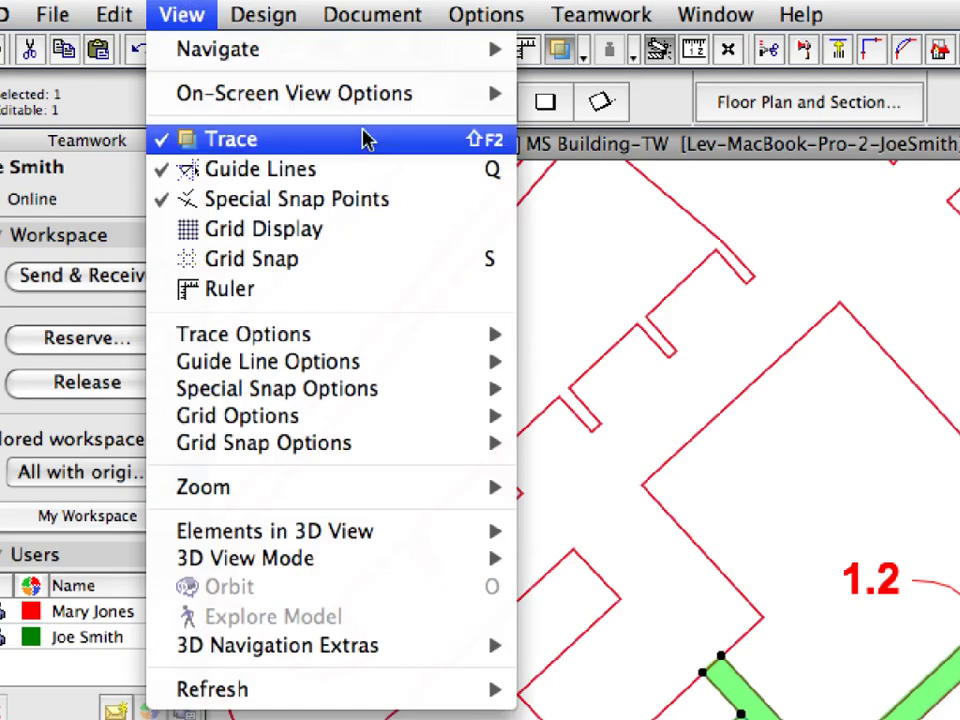
pyautogui.click(423, 146)
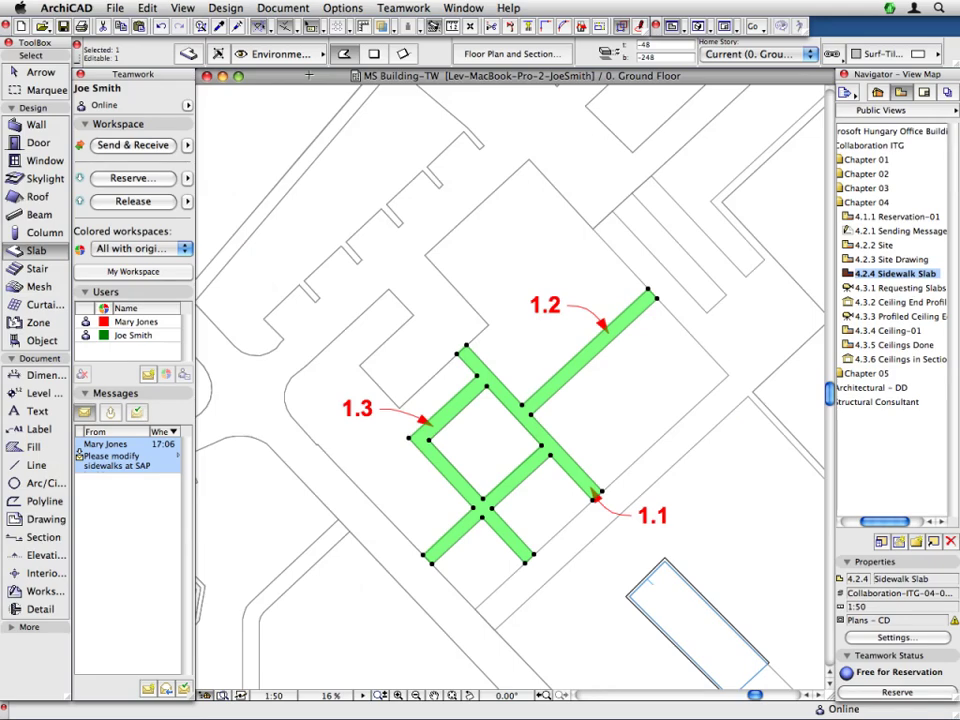
# - Move the sidewalk modification request to Completed and view the completed messages
pyautogui.moveTo(161, 469)
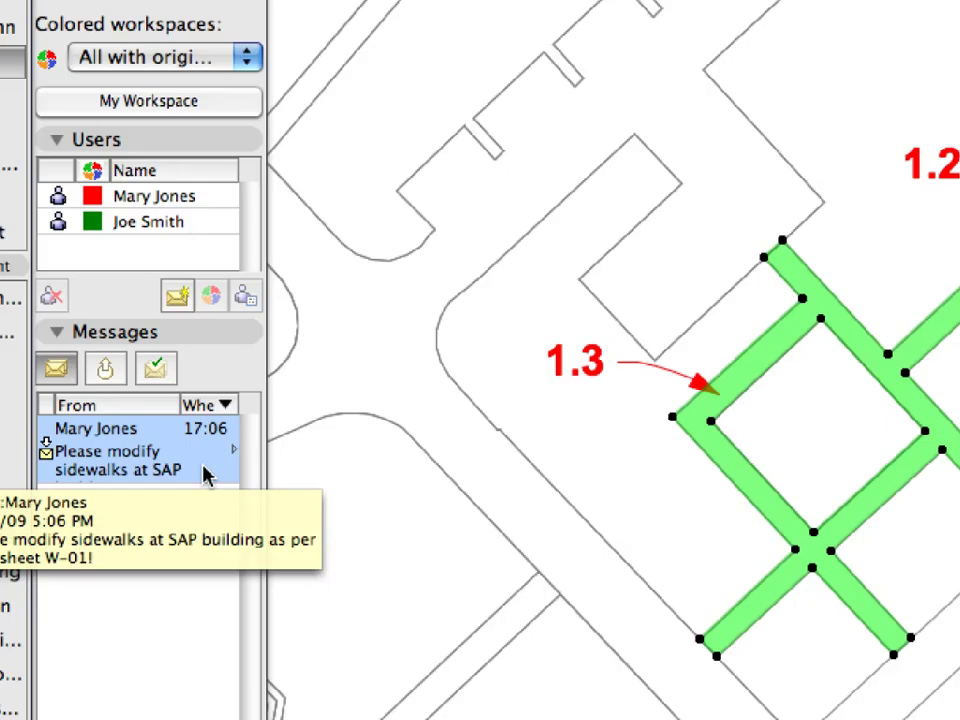
pyautogui.rightClick(212, 468)
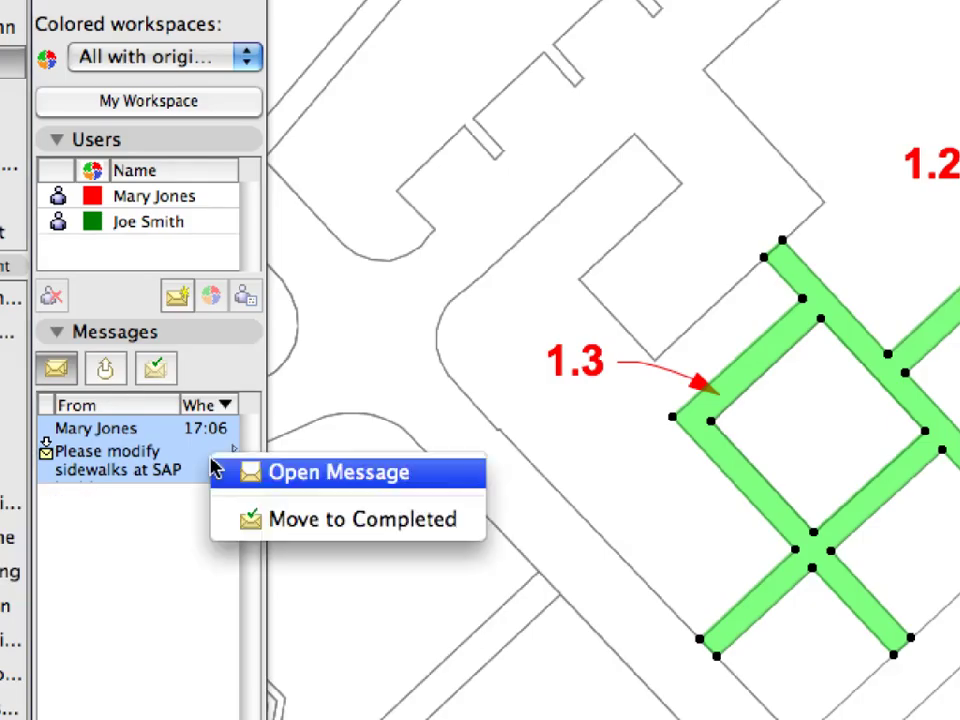
pyautogui.click(462, 527)
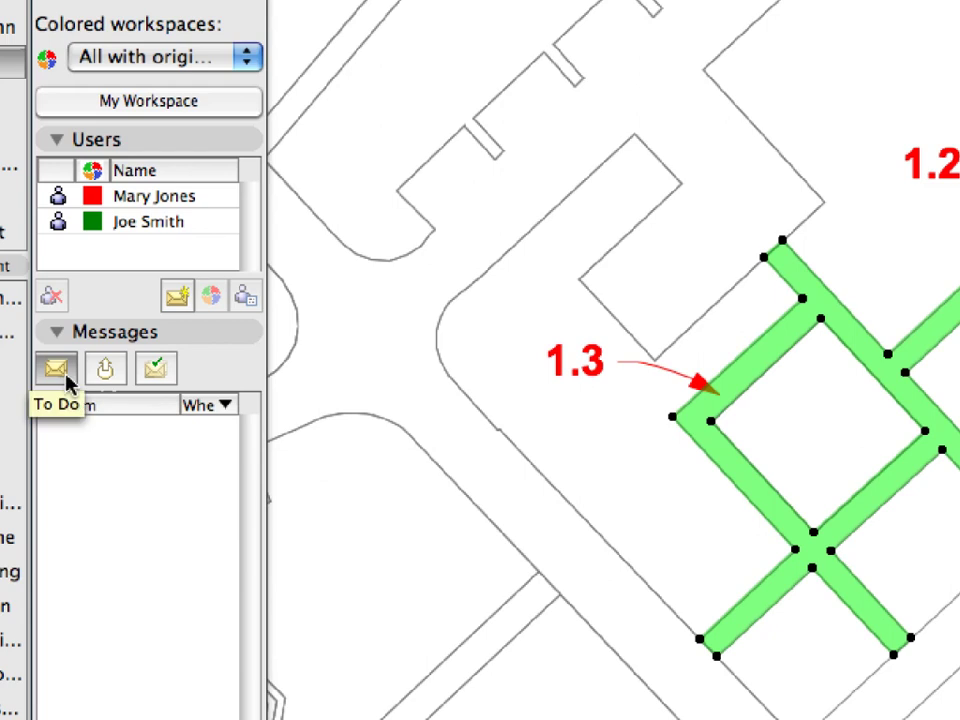
pyautogui.click(170, 380)
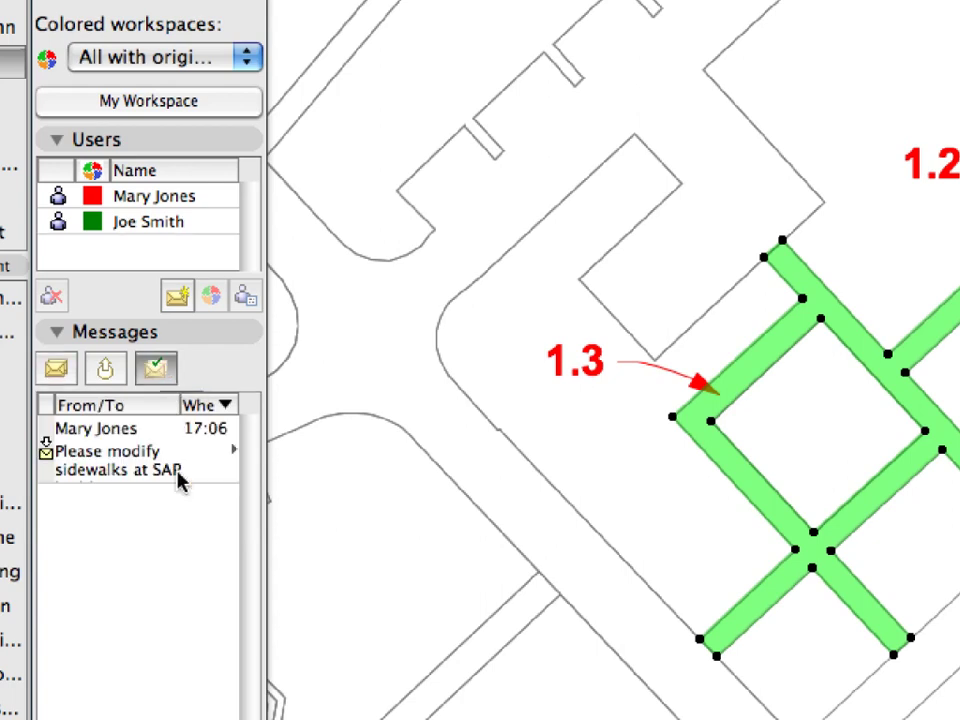
pyautogui.moveTo(180, 481)
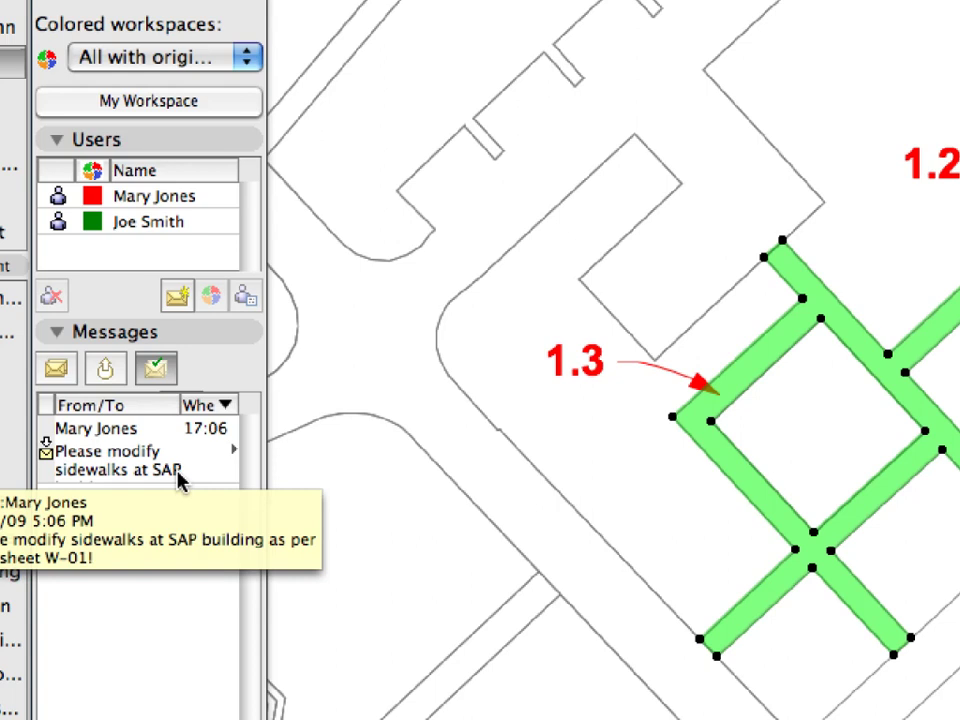
pyautogui.click(253, 0)
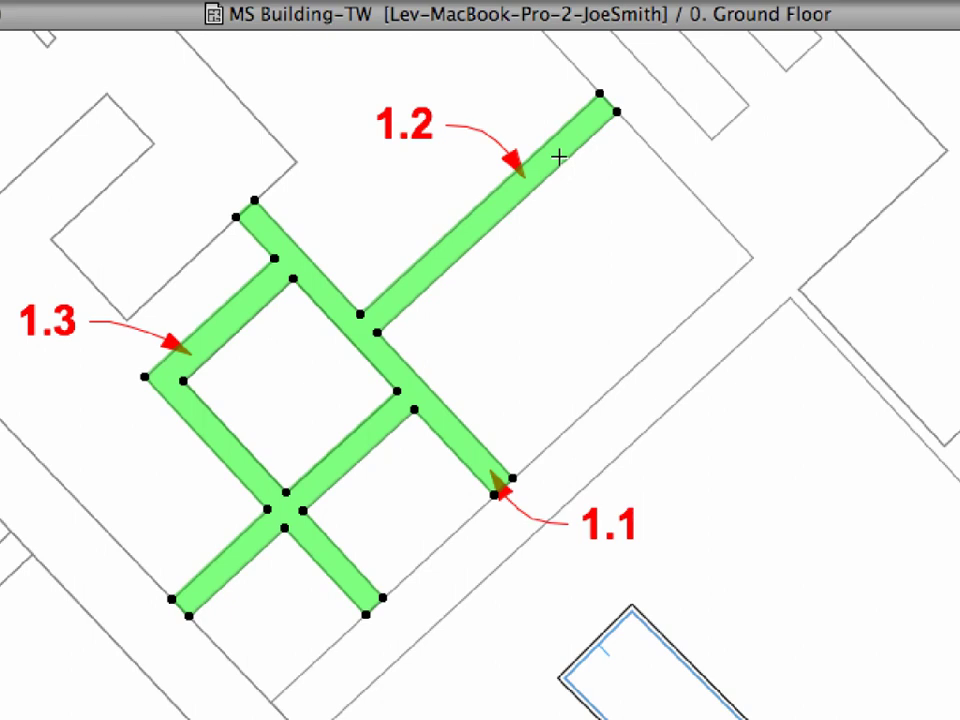
# - Bring up the sidewalk slab's context commands to request a review
pyautogui.rightClick(577, 138)
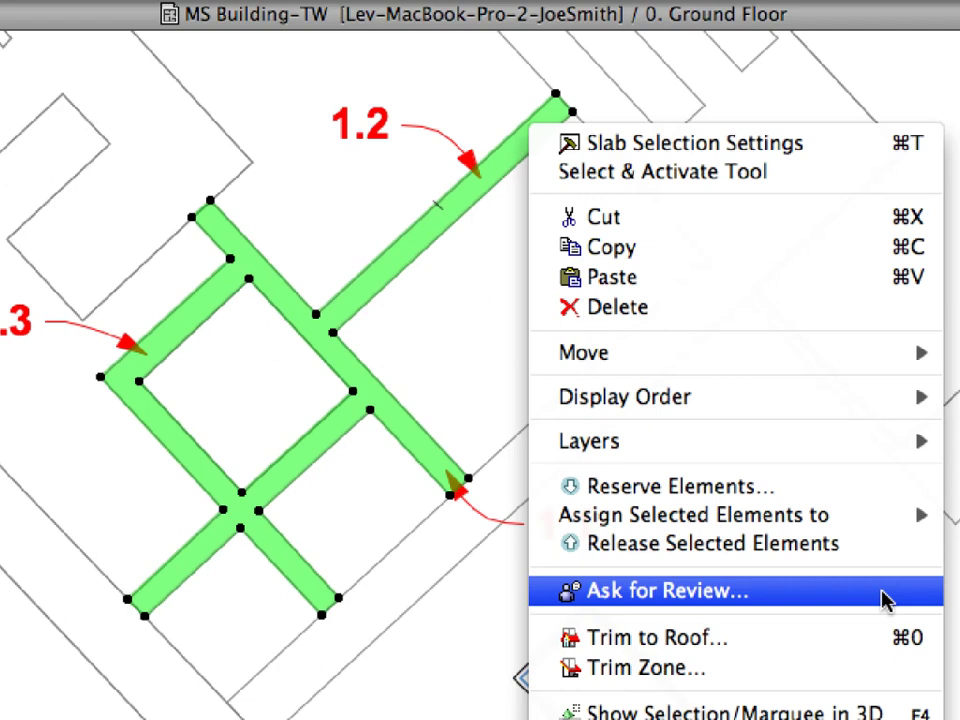
# - Send the teammate a Review selected Elements request with the note 'Done, please review!'
pyautogui.click(884, 600)
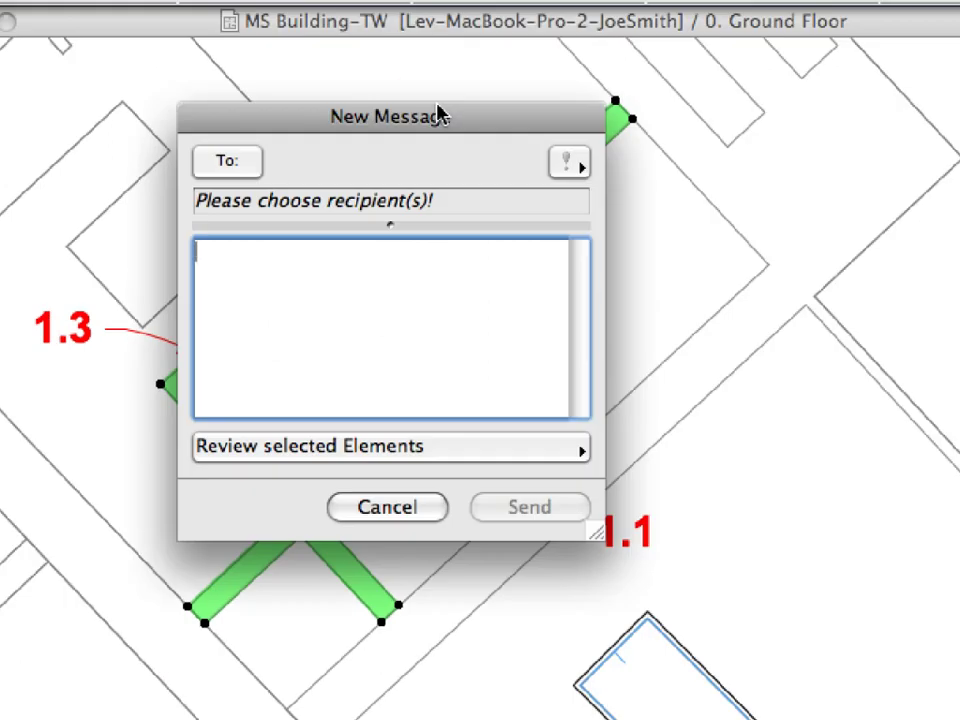
pyautogui.click(244, 161)
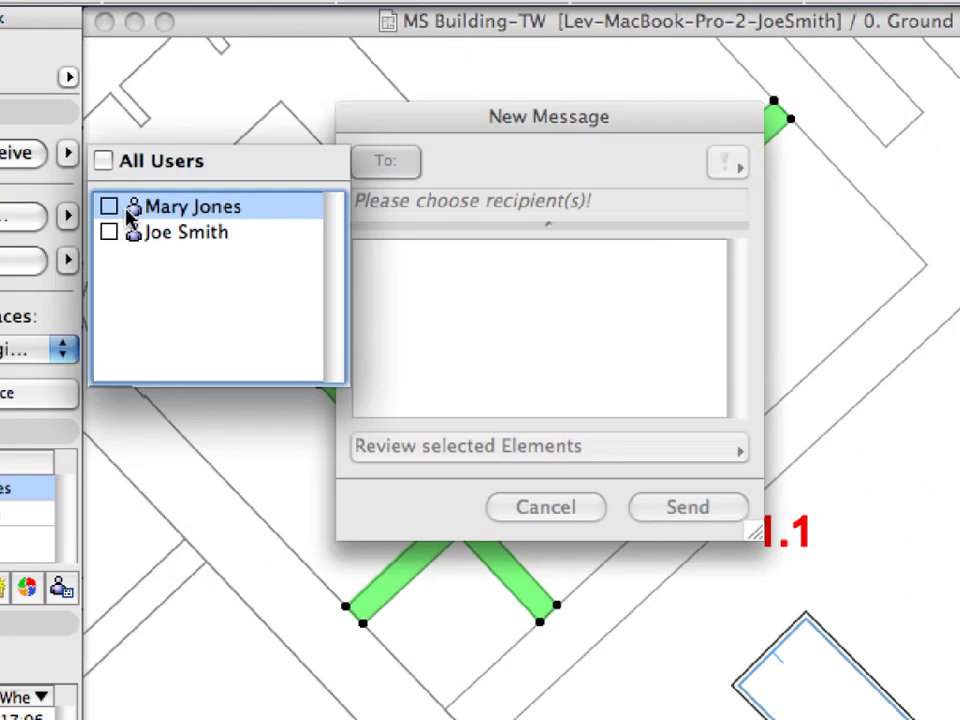
pyautogui.click(109, 207)
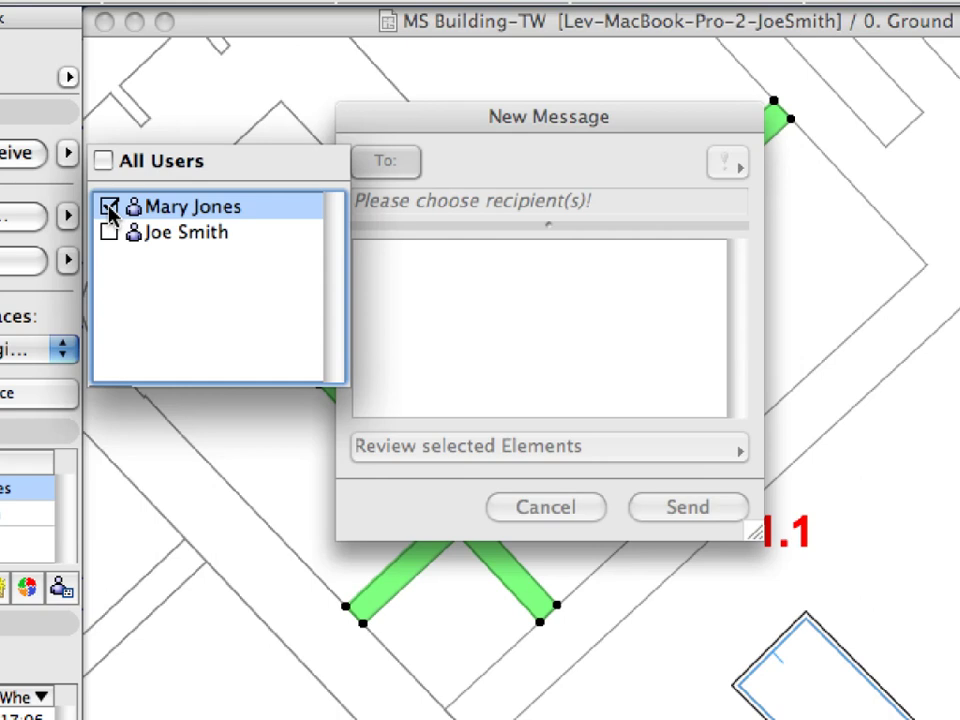
pyautogui.click(526, 308)
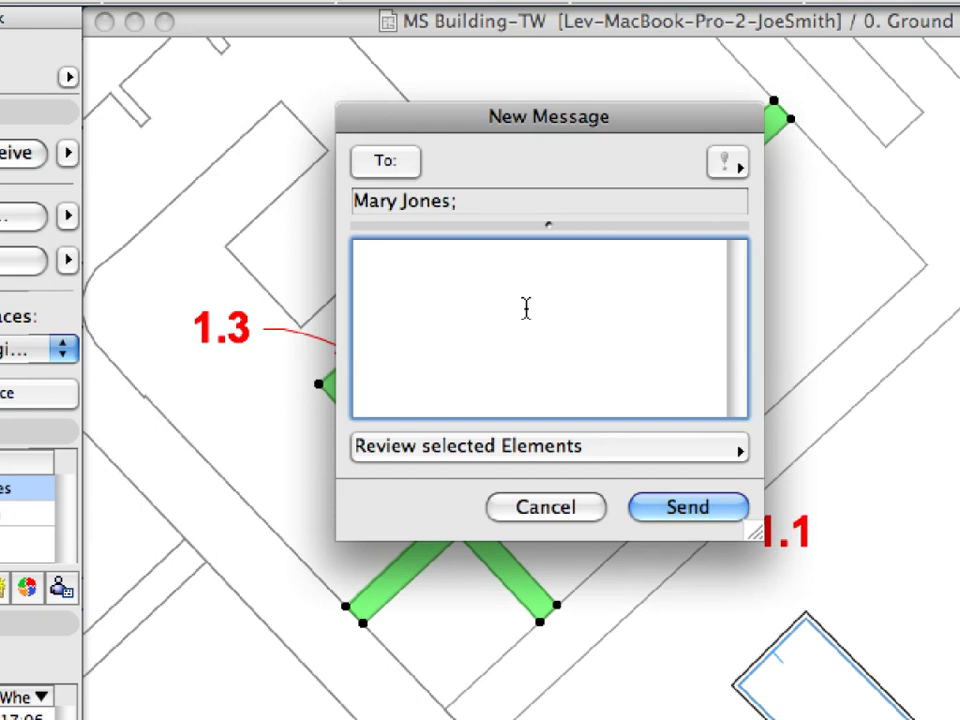
pyautogui.write('Done, ')
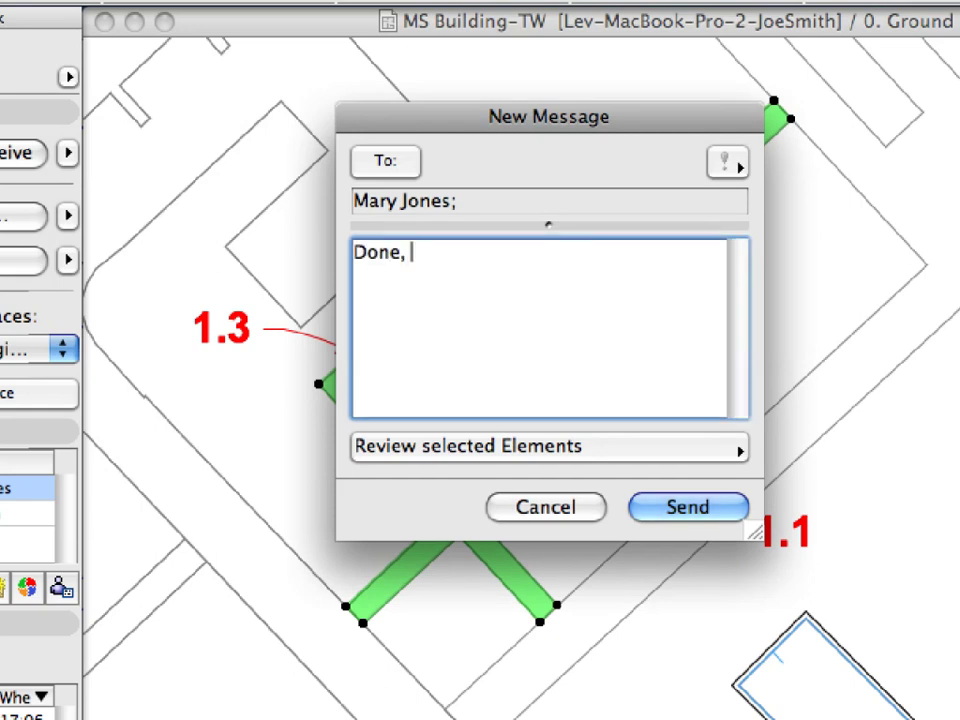
pyautogui.write('please revie')
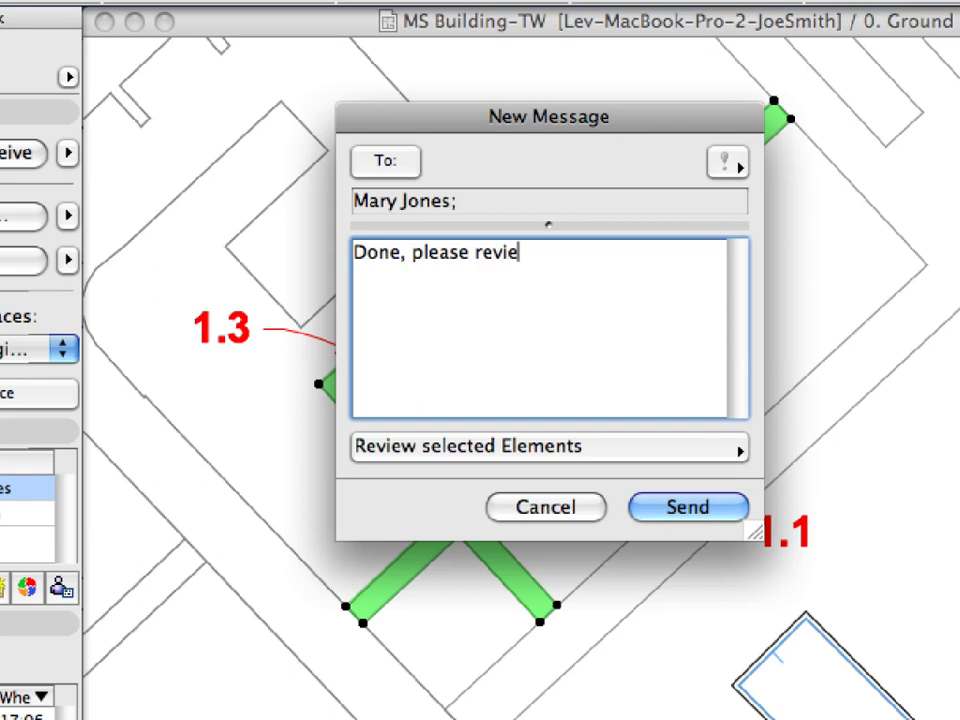
pyautogui.write('w!')
pyautogui.click(640, 450)
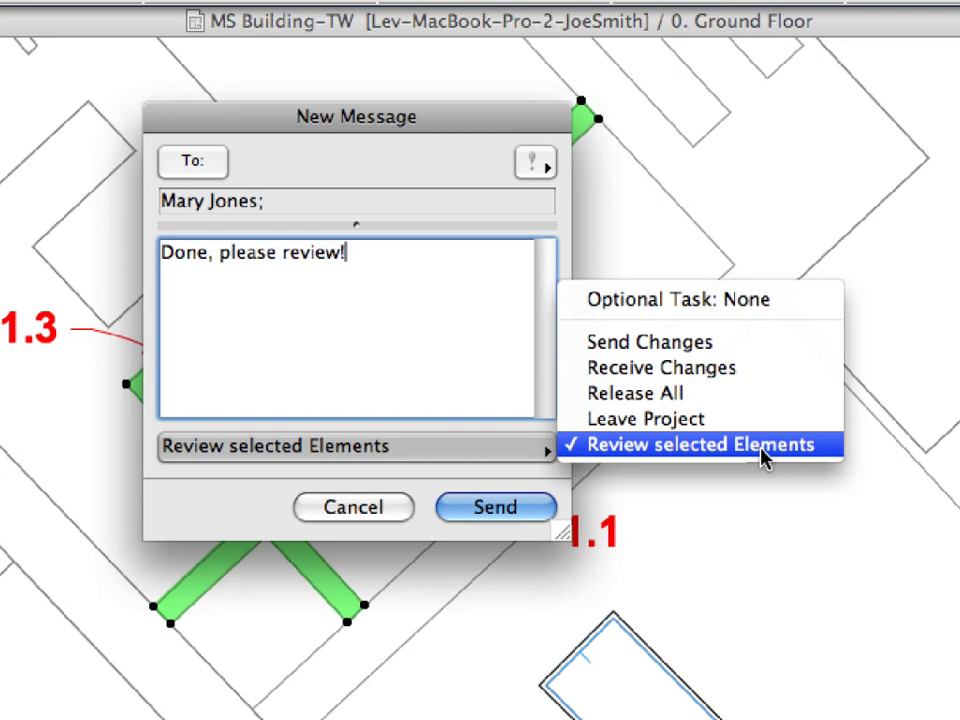
pyautogui.click(765, 455)
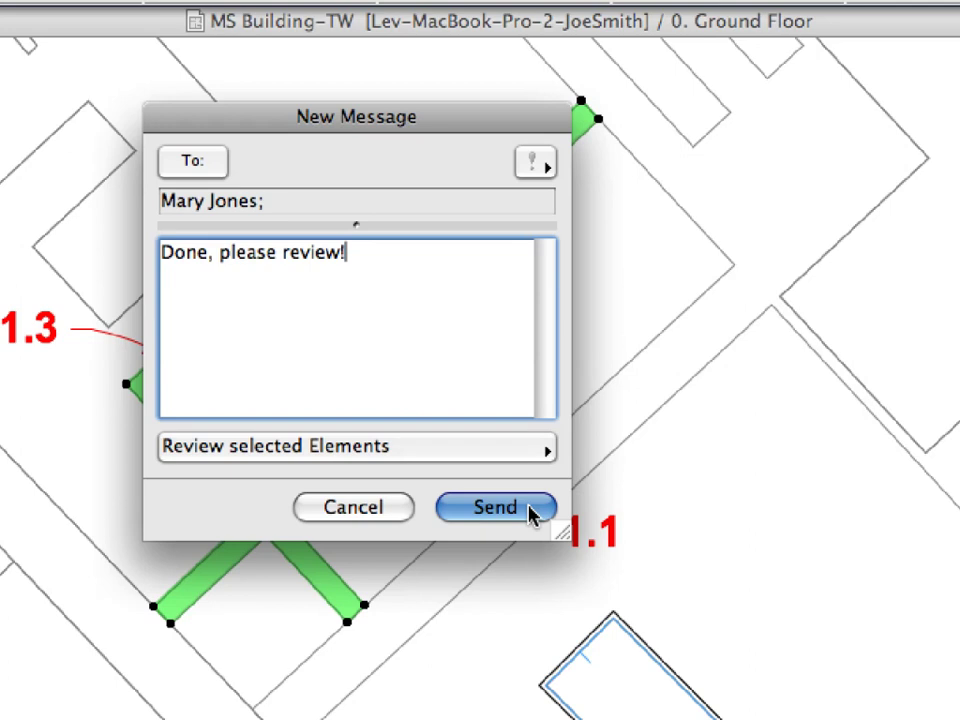
pyautogui.click(527, 508)
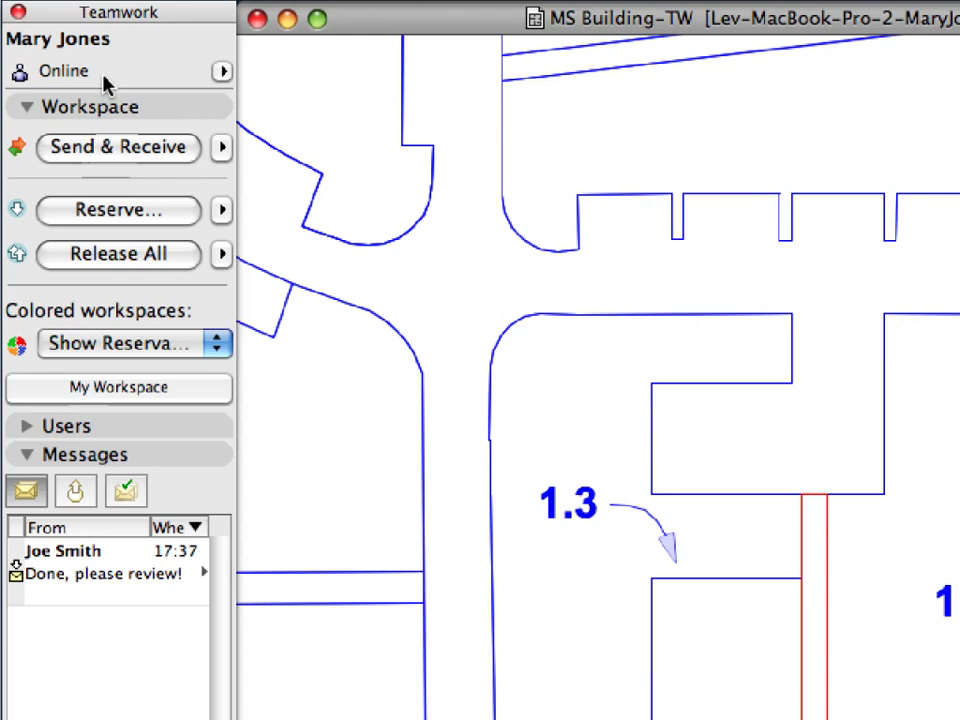
# - In the reviewer's project, select the review message and Send & Receive the latest changes
pyautogui.click(130, 582)
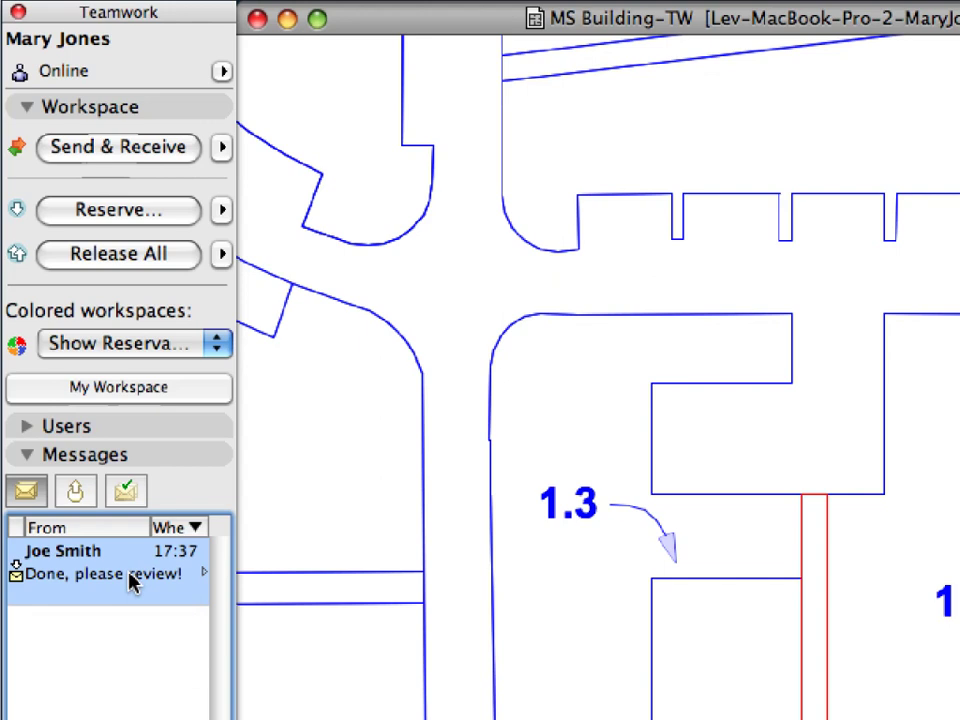
pyautogui.click(186, 157)
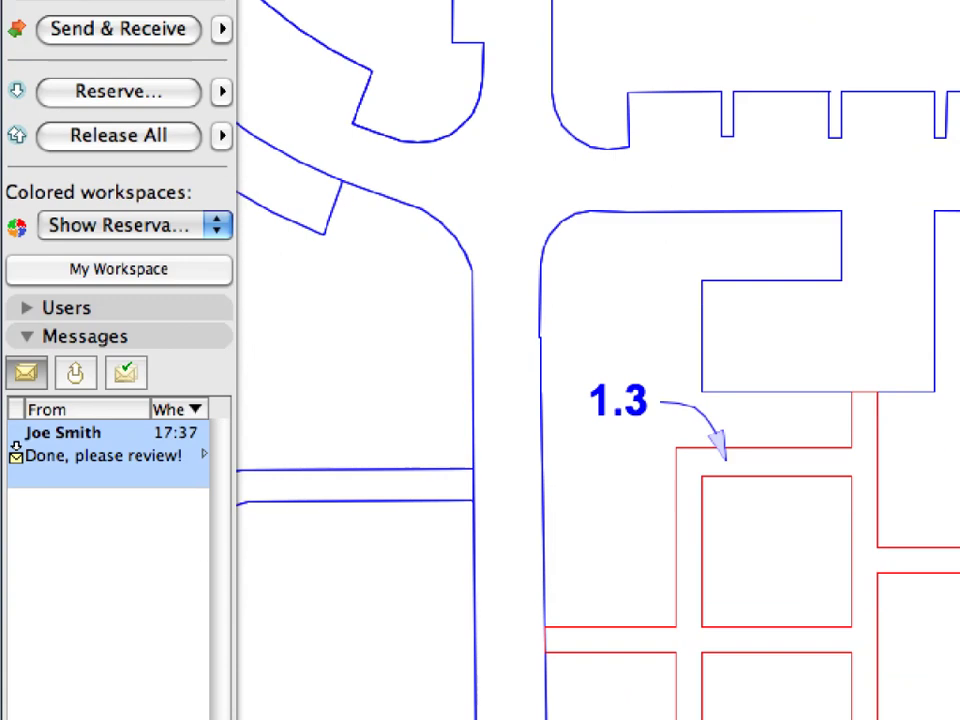
pyautogui.rightClick(186, 415)
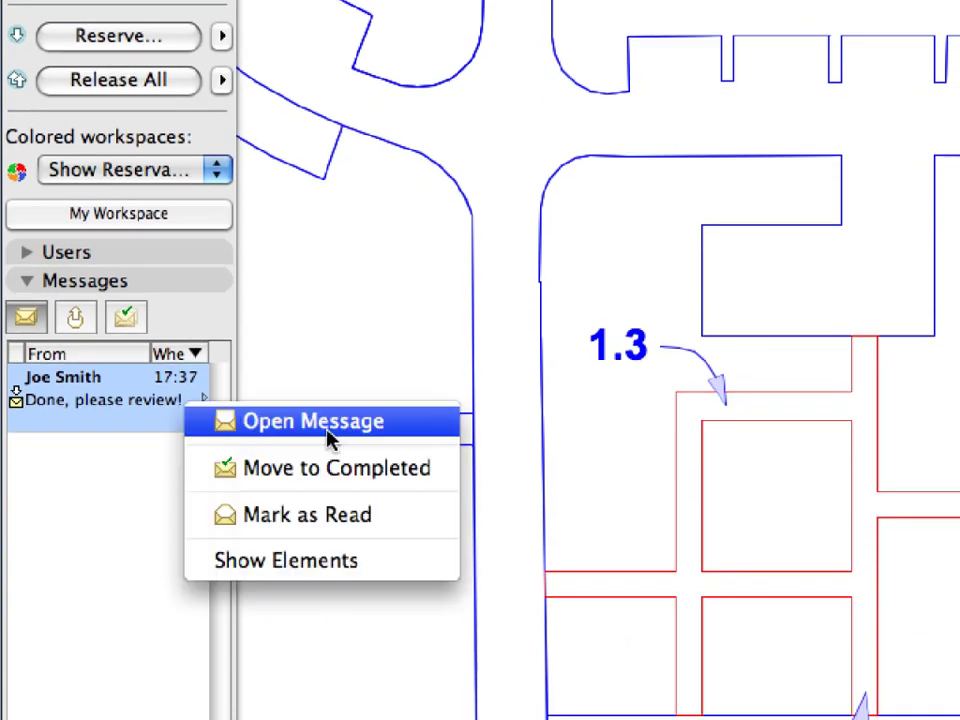
# - Show the message's attached sidewalk slab selected on the reviewer's plan
pyautogui.click(420, 563)
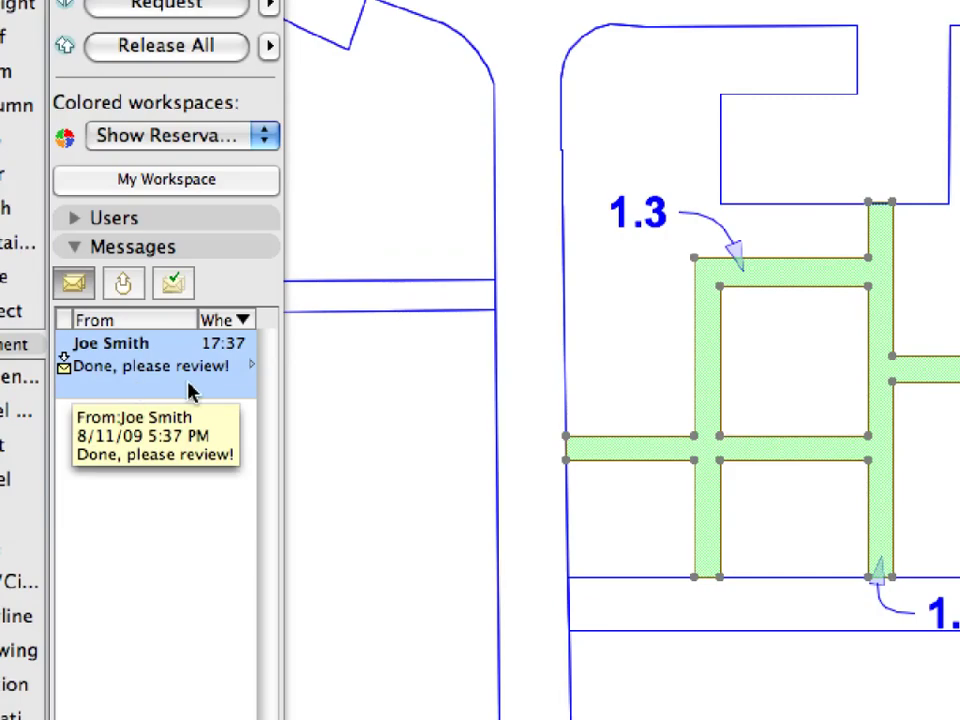
pyautogui.rightClick(191, 390)
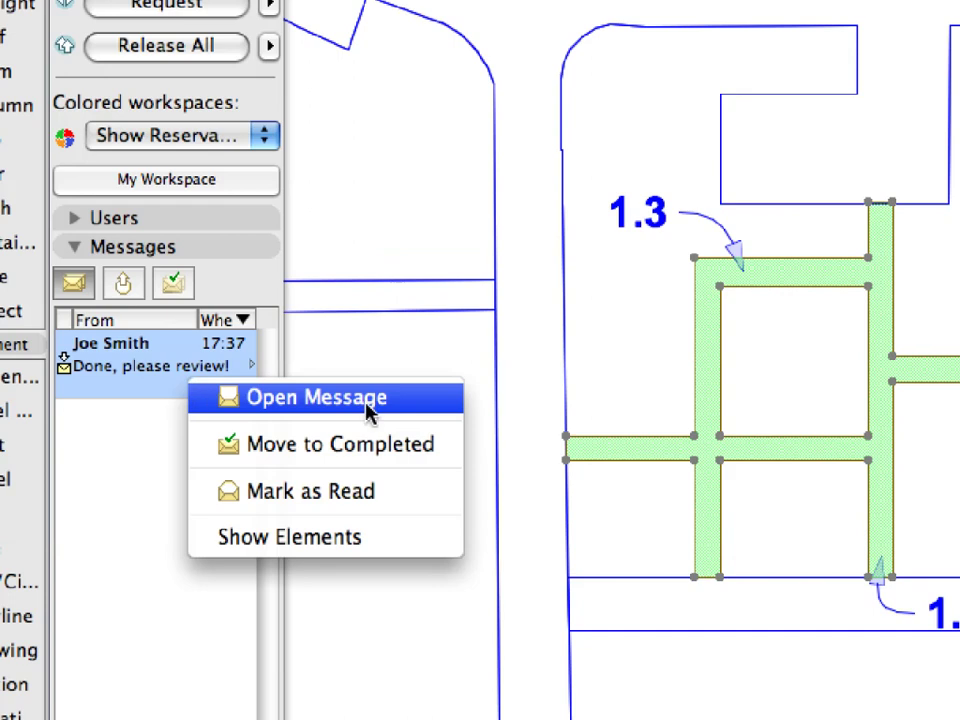